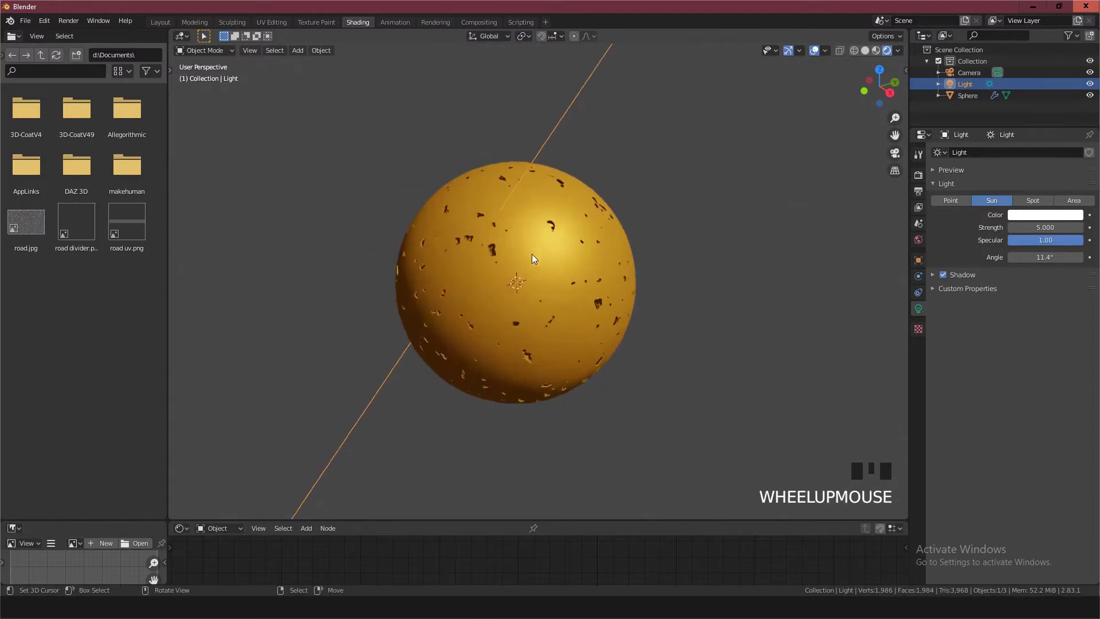
Inspect the dented sphere from another angle and in Material Preview shading
scroll(528, 252, "down", 2)
middle_click_drag(528, 252, 740, 82)
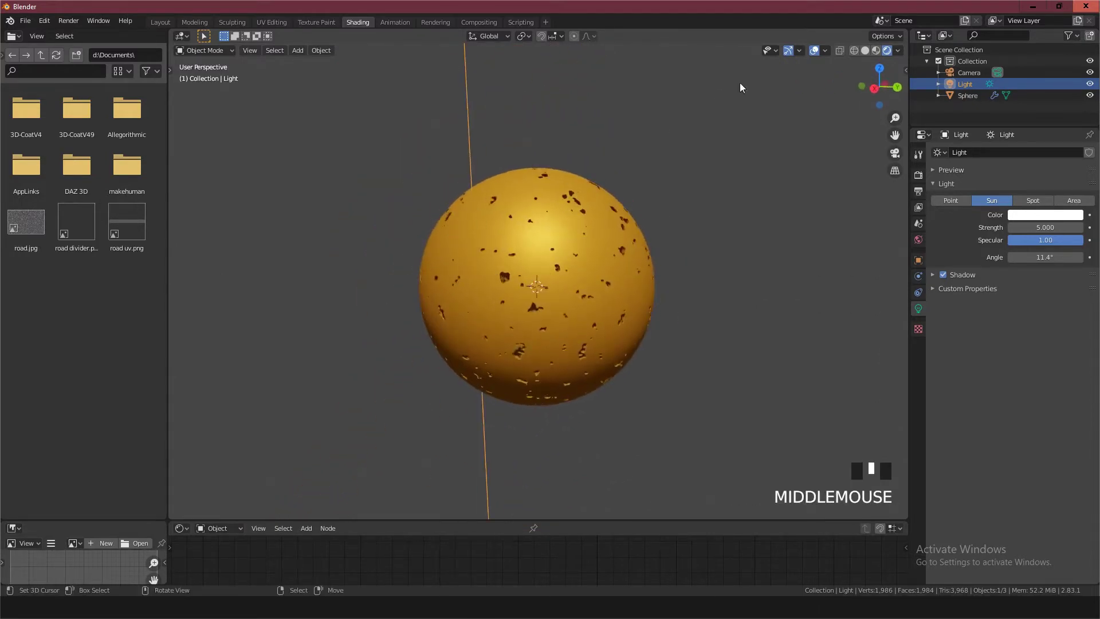
left_click(875, 50)
scroll(541, 274, "up", 4)
scroll(542, 272, "down", 3)
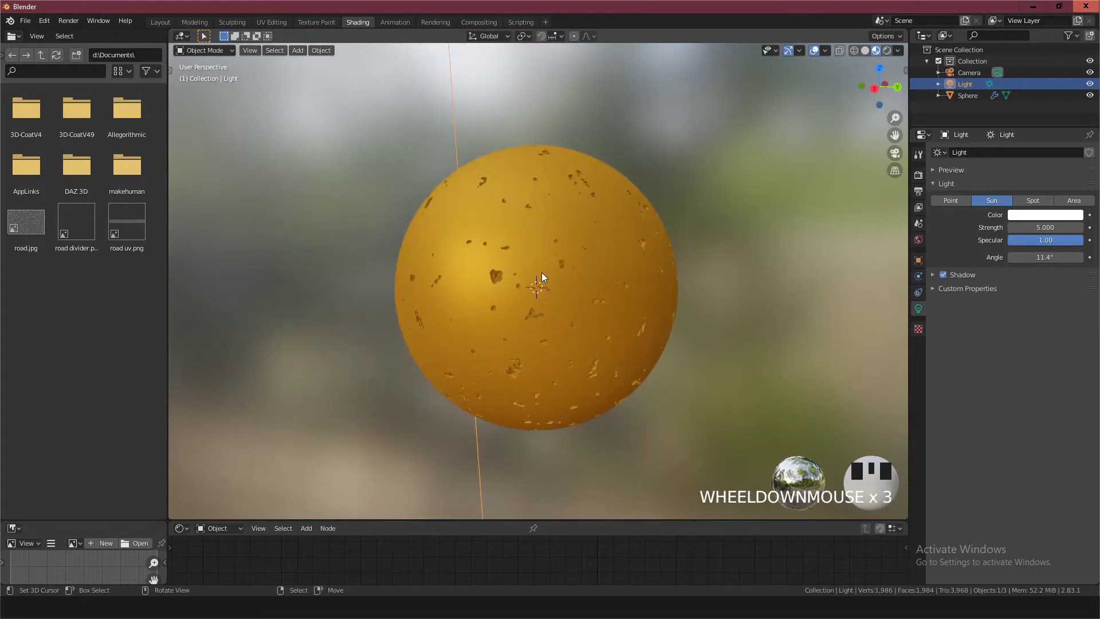
scroll(541, 273, "up", 3)
scroll(561, 229, "down", 3)
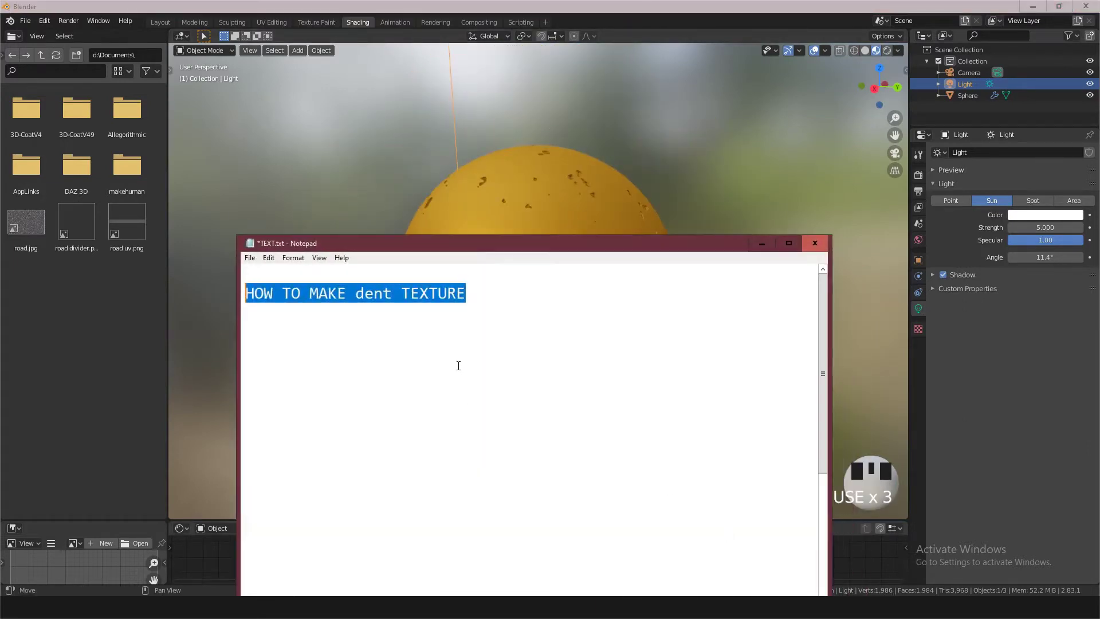
Switch to the TEXT.txt note in Notepad, add two line breaks after the title "HOW TO MAKE dent TEXTURE", and minimise it
left_click_drag(473, 250, 457, 116)
left_click(457, 157)
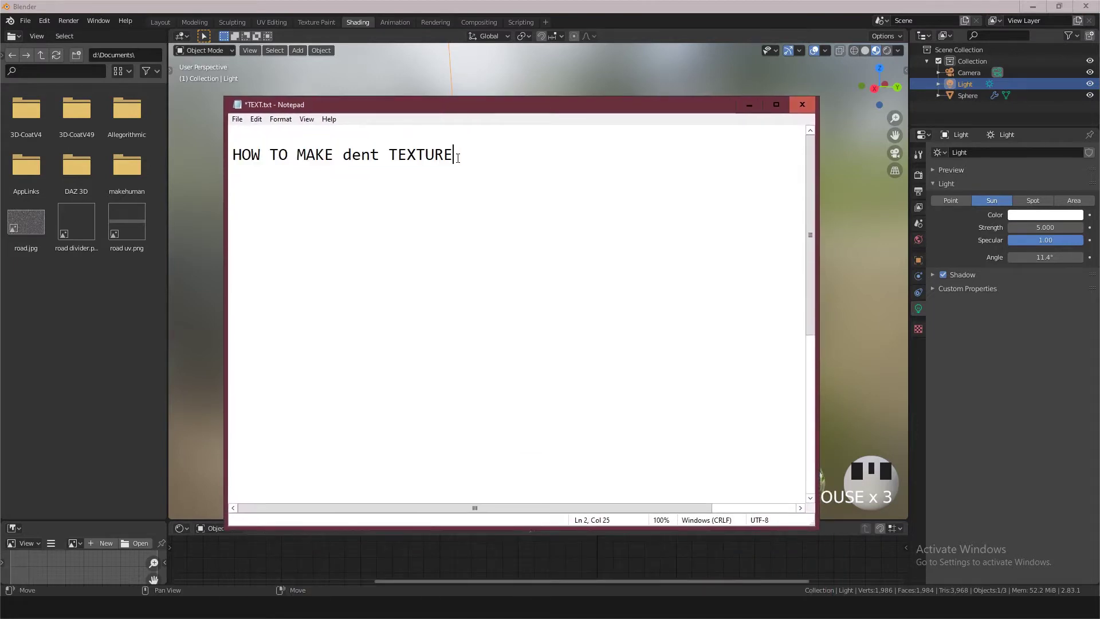
key("Return")
key("Return")
left_click(744, 105)
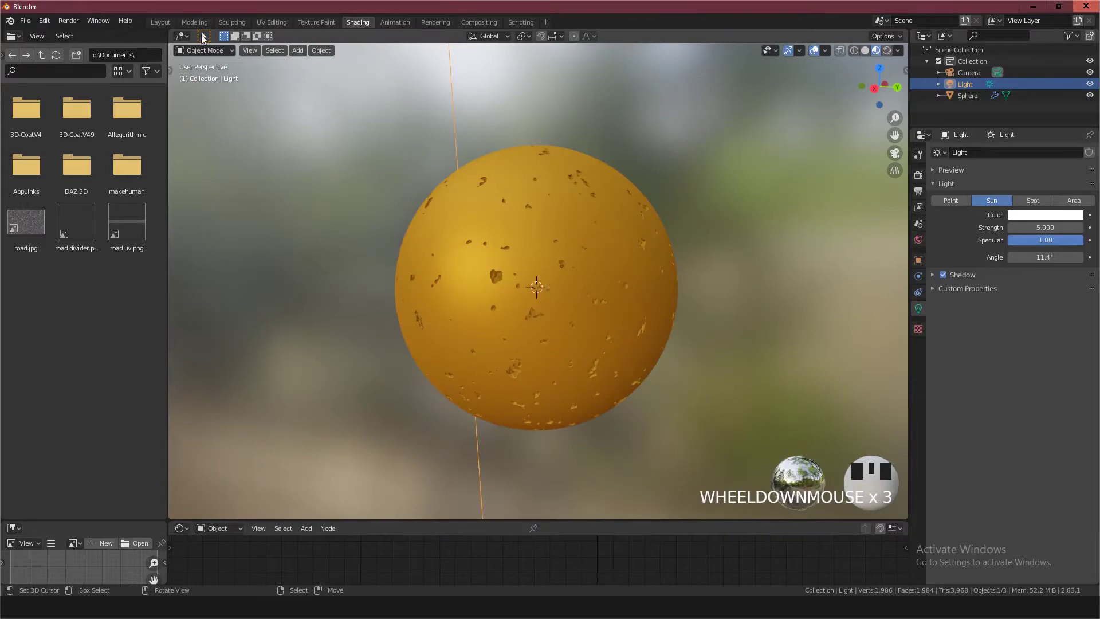
Switch to the Layout workspace and display the scene in Solid viewport shading
left_click(159, 22)
scroll(502, 285, "up", 2)
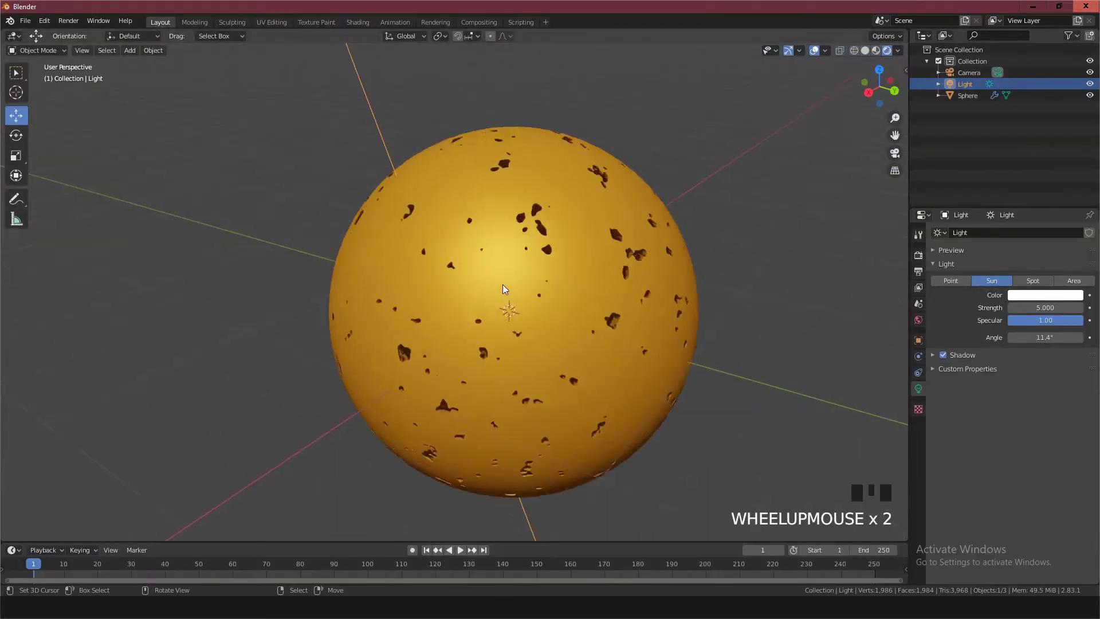
scroll(503, 288, "down", 2)
left_click(875, 50)
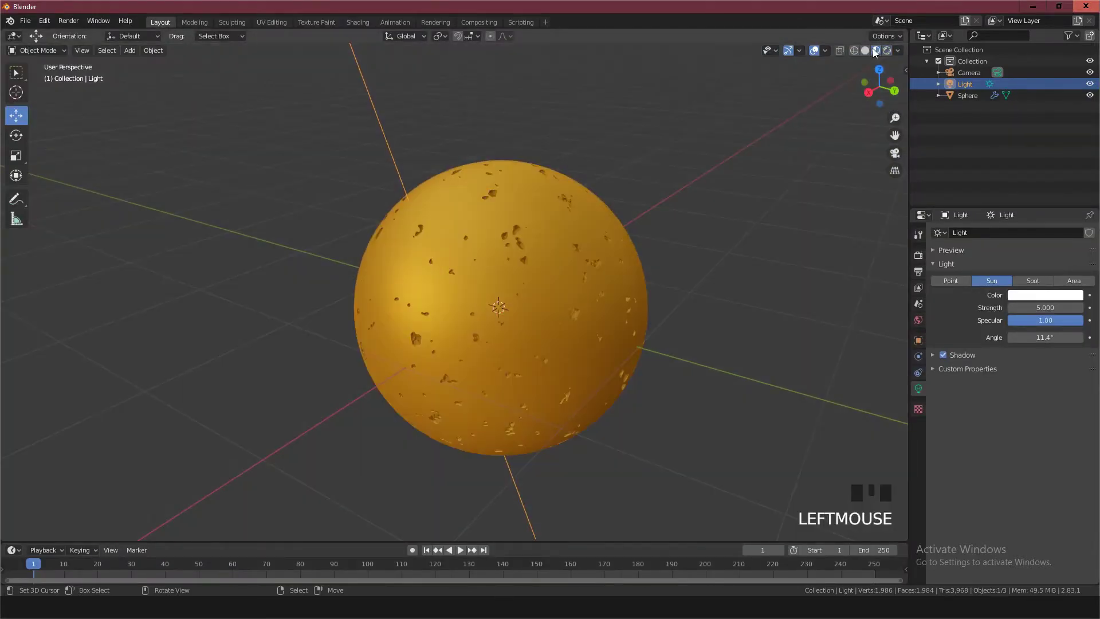
left_click(865, 51)
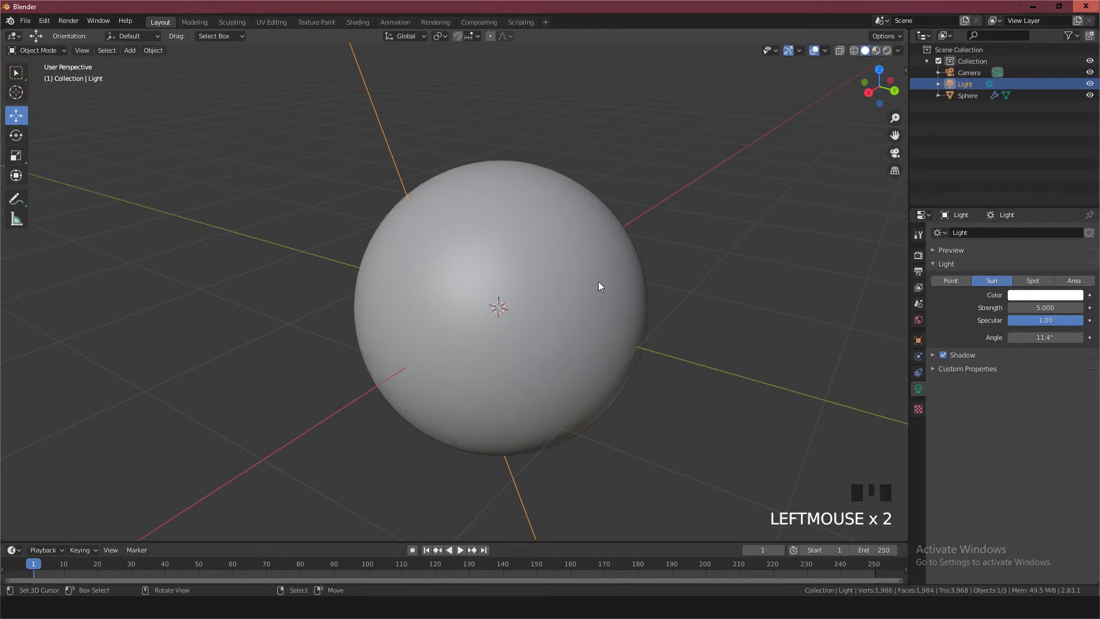
Delete the existing dented sphere from the scene
right_click(508, 259)
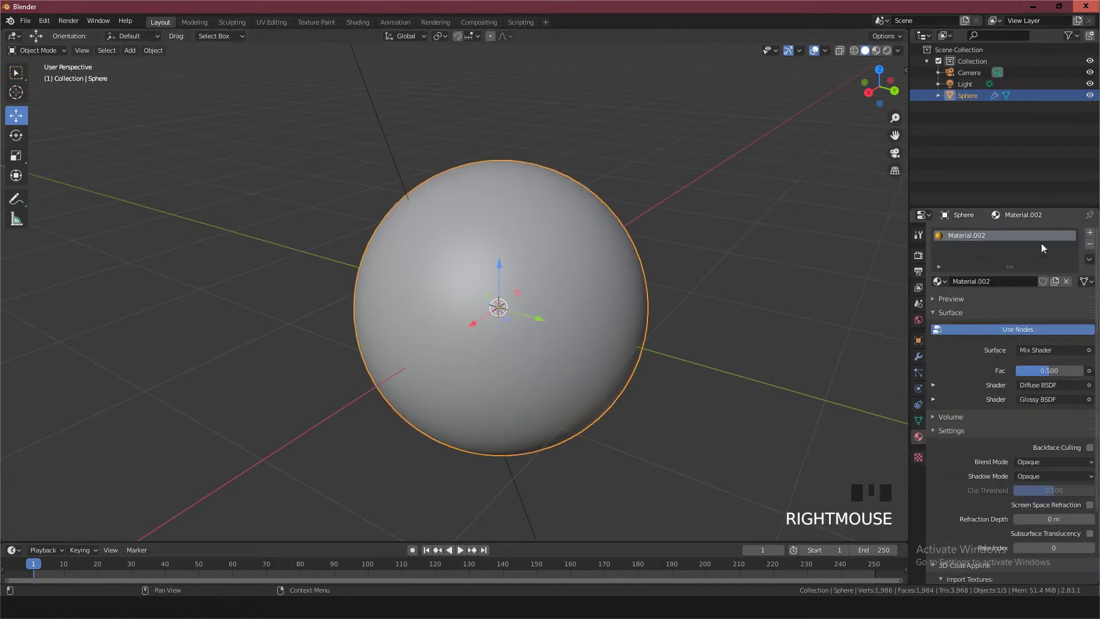
key("x")
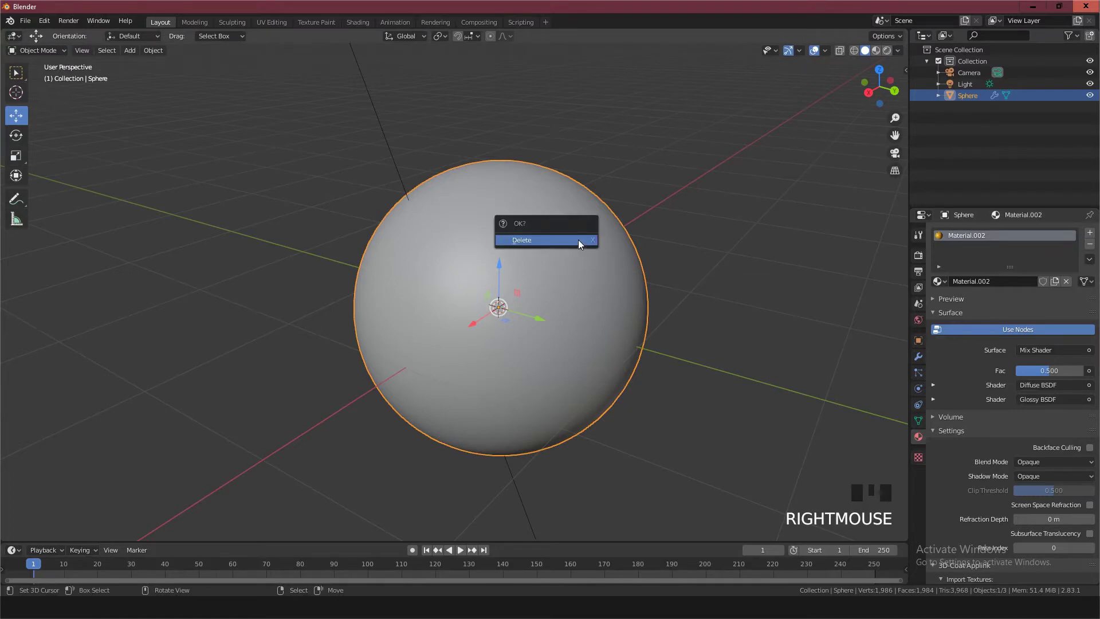
key("x")
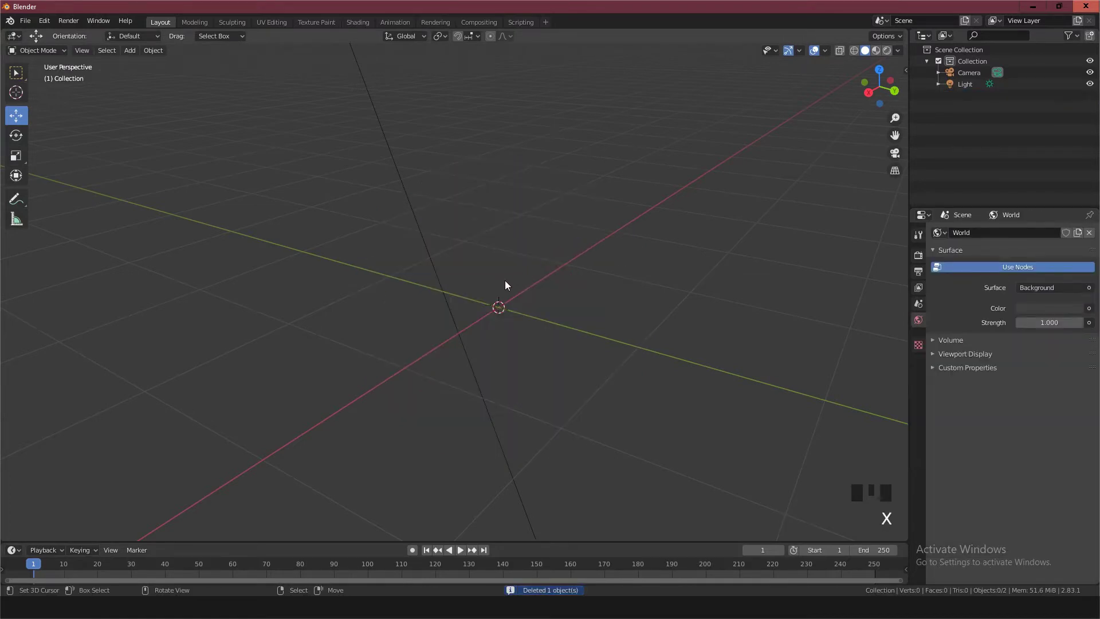
Add a UV Sphere mesh at the scene origin
left_click(129, 51)
mouse_move(153, 63)
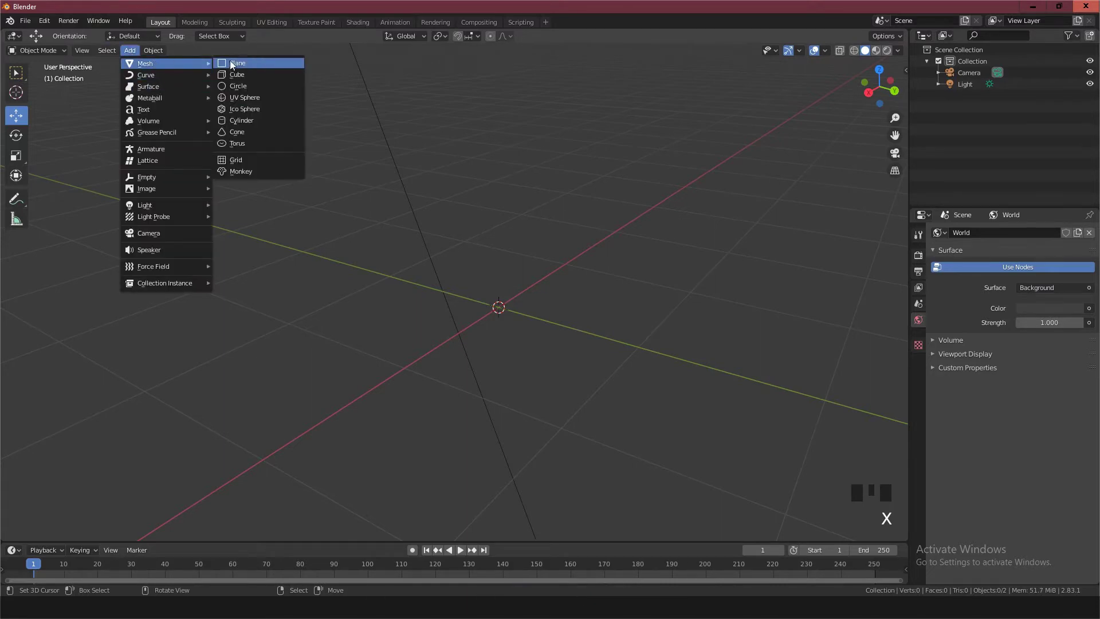
left_click(249, 97)
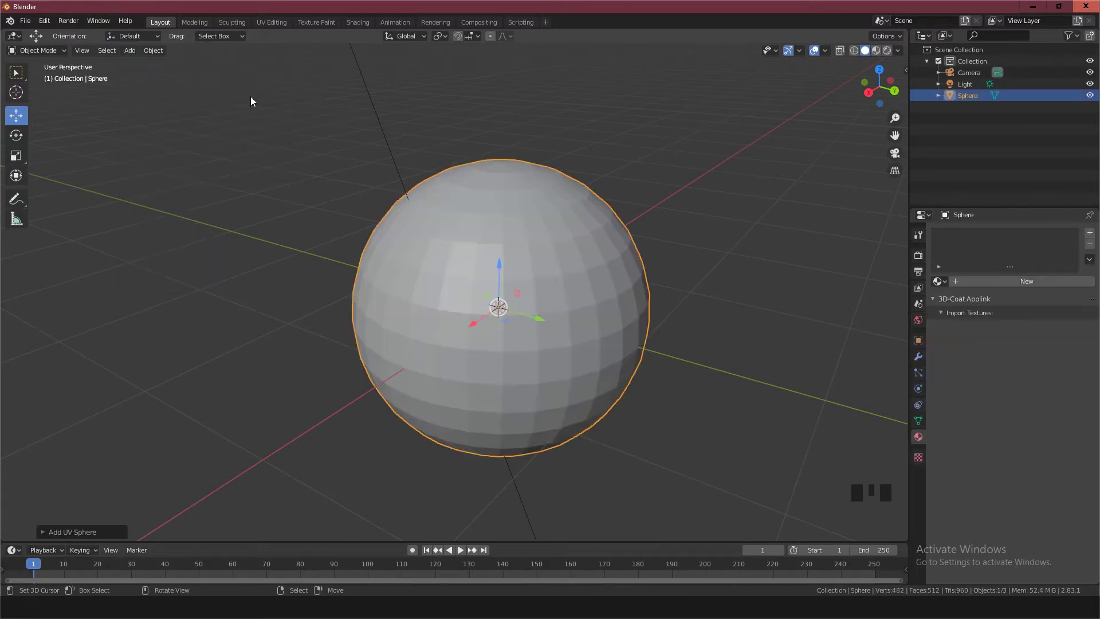
scroll(593, 288, "up", 2)
scroll(596, 292, "down", 2)
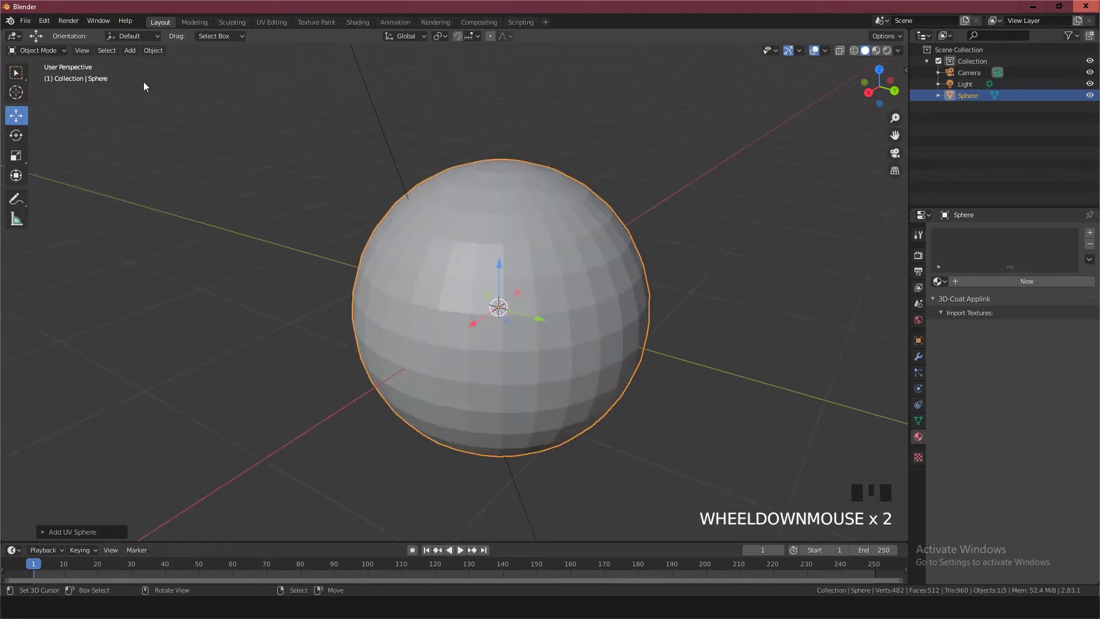
Apply Shade Smooth to the new sphere
left_click(130, 50)
mouse_move(150, 50)
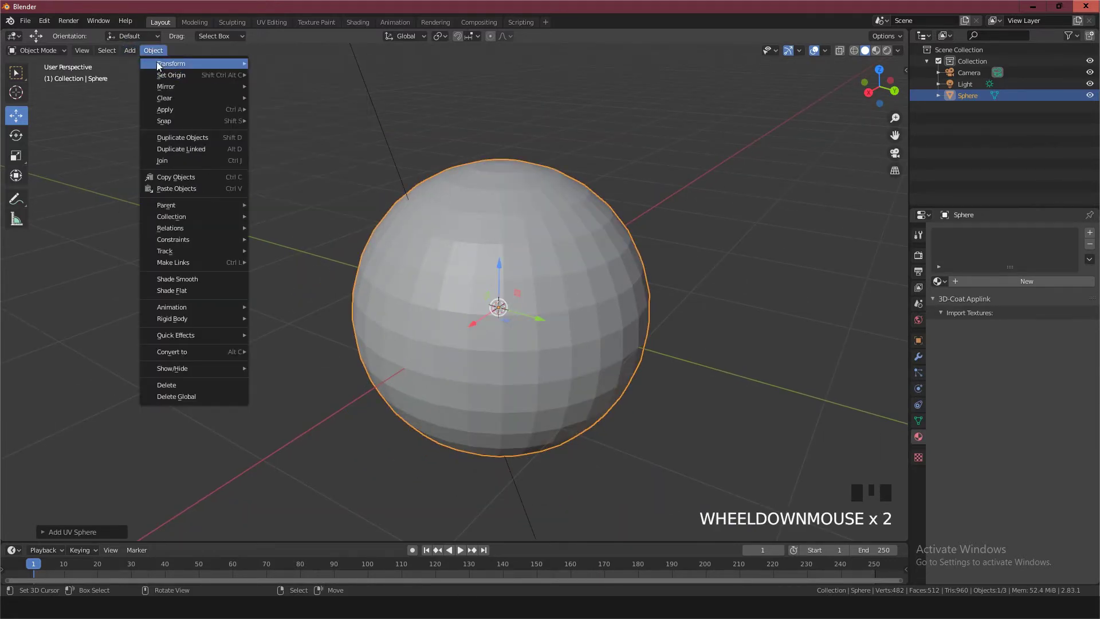
left_click(184, 282)
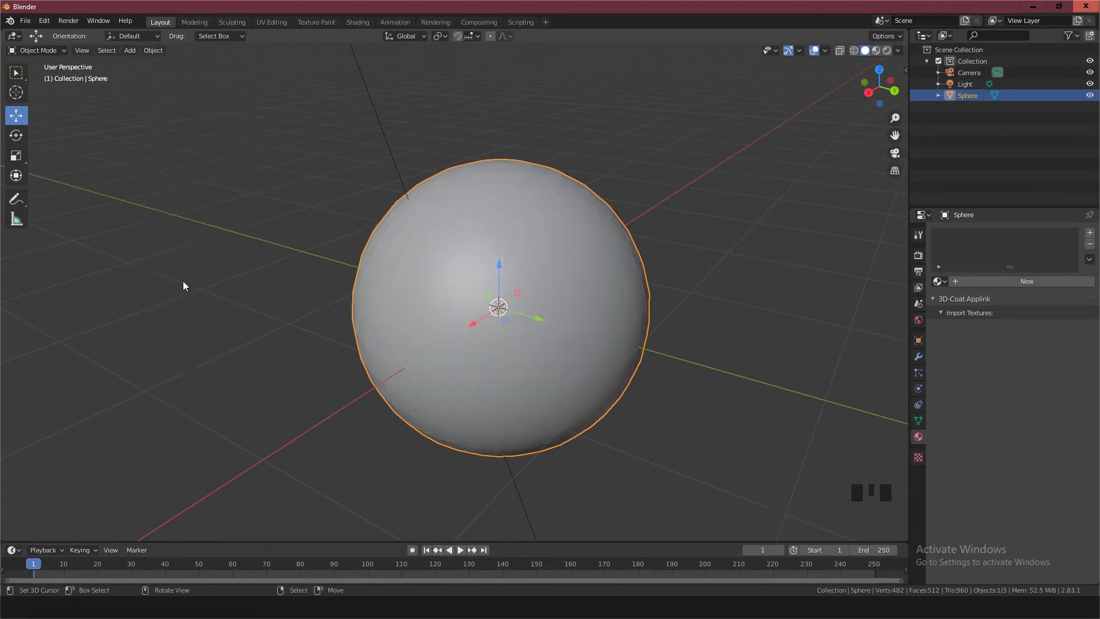
Add a Subdivision Surface modifier to the sphere and set its viewport subdivisions to 2
left_click(919, 358)
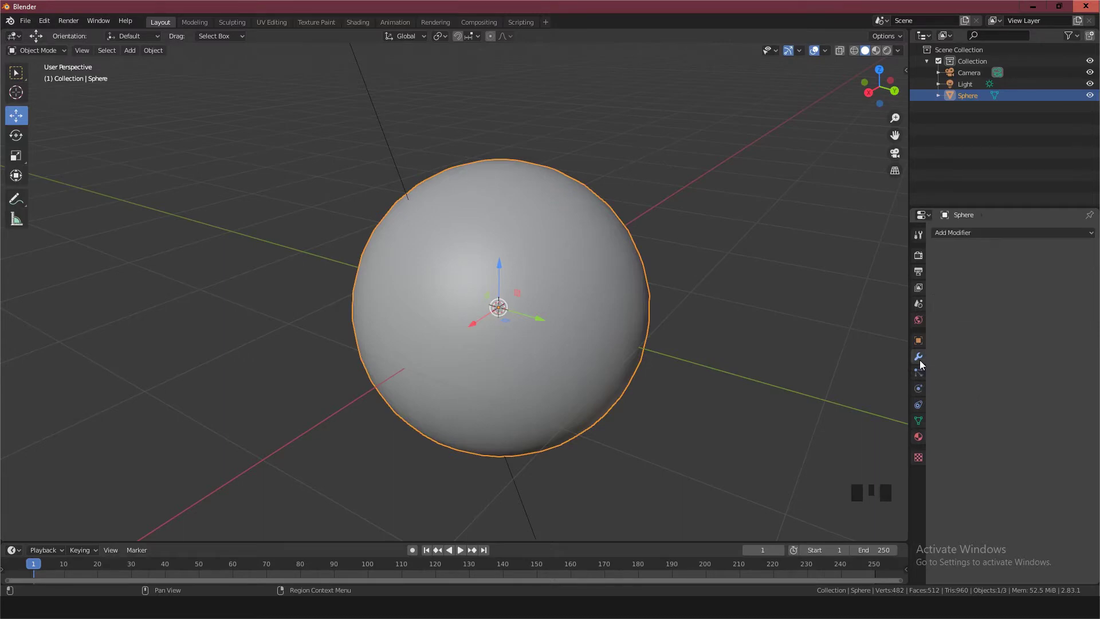
left_click(965, 233)
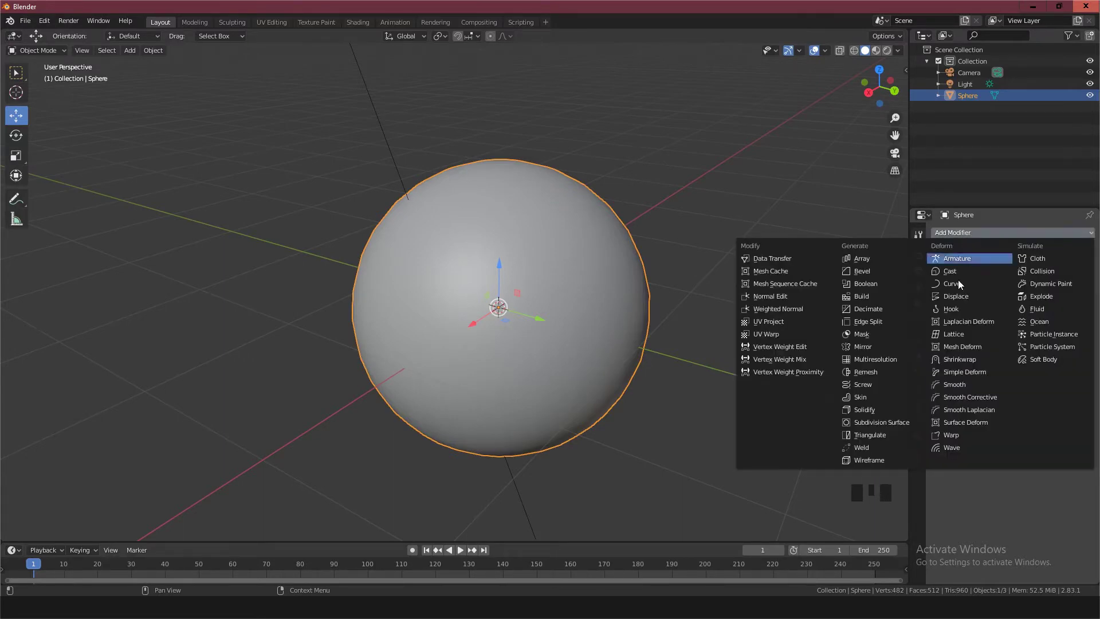
left_click(893, 424)
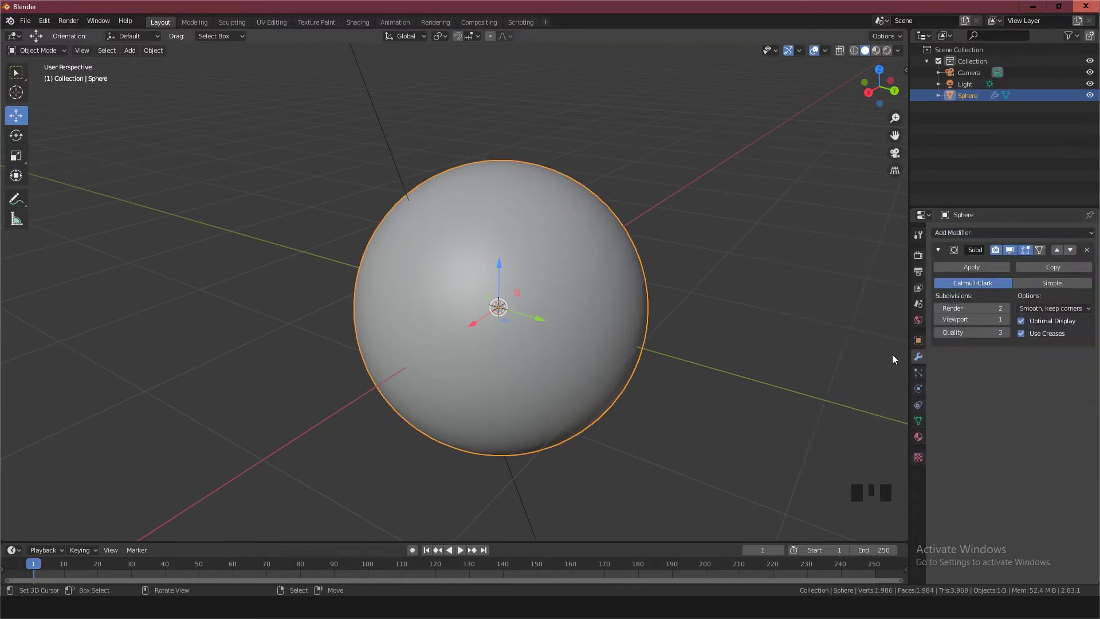
left_click(1006, 319)
scroll(504, 324, "up", 2)
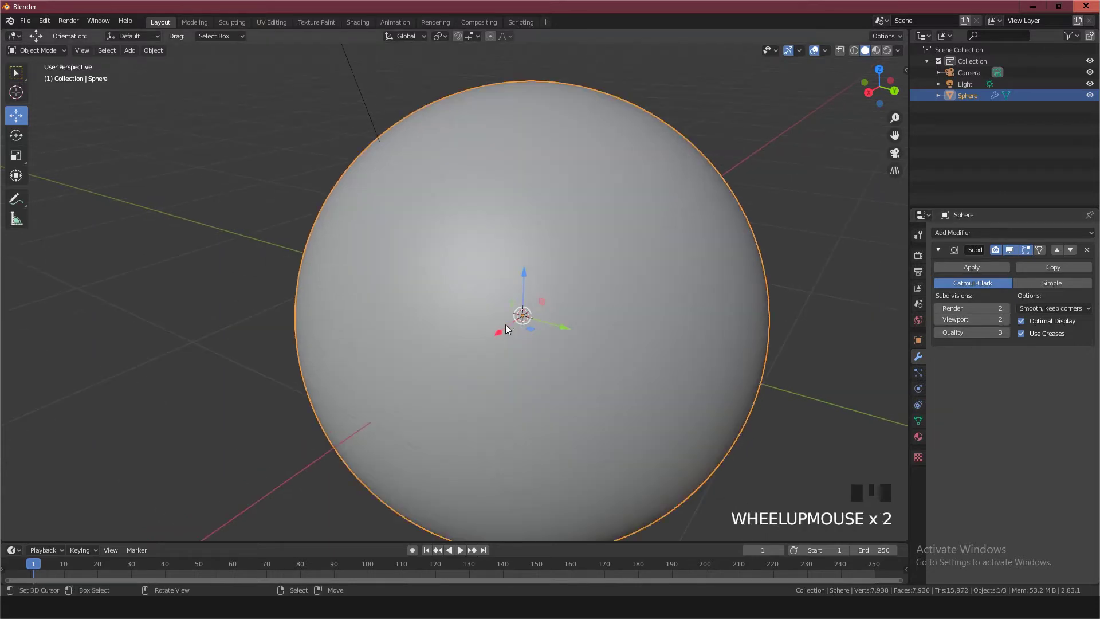
scroll(528, 331, "down", 1)
middle_click_drag(528, 331, 491, 326, "shift")
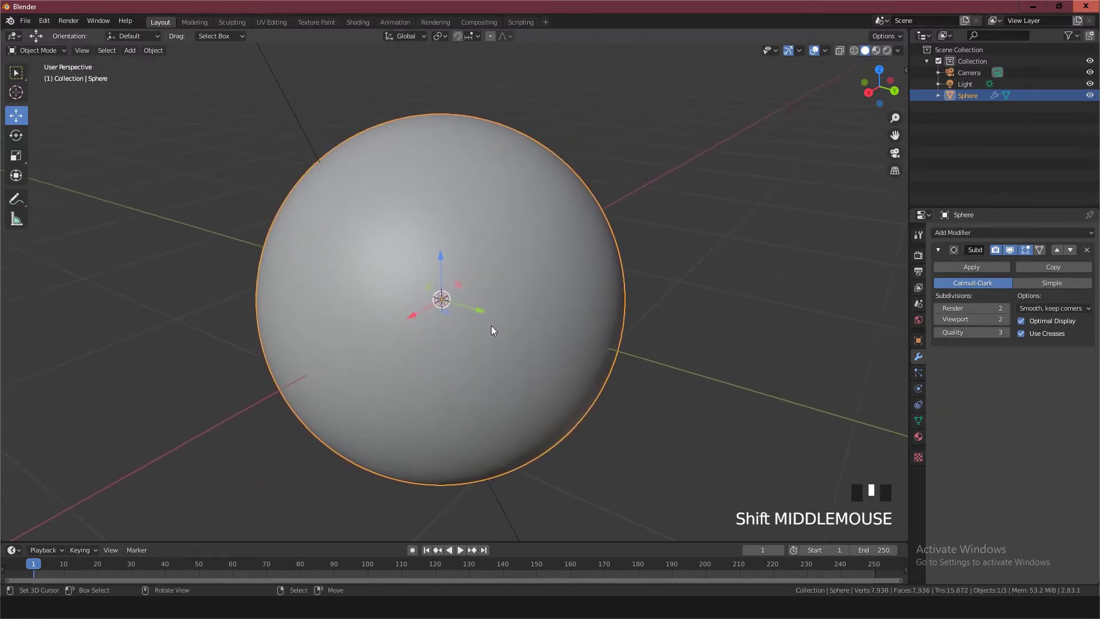
Switch to the Shading workspace, narrow the file browser area and enlarge the shader node editor upwards
left_click(355, 24)
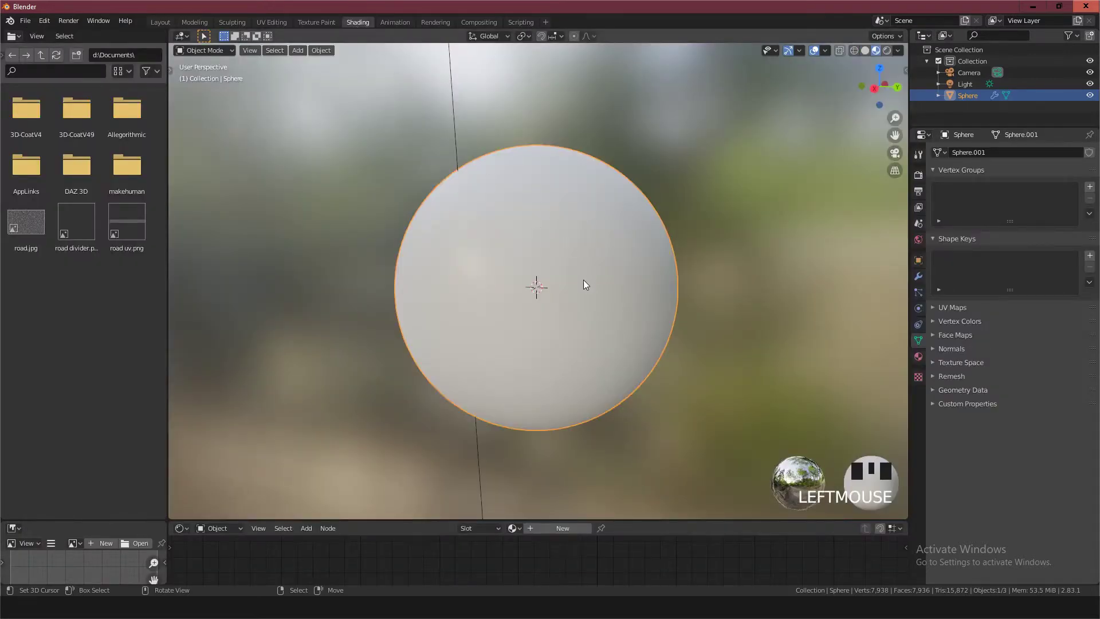
scroll(548, 297, "up", 1)
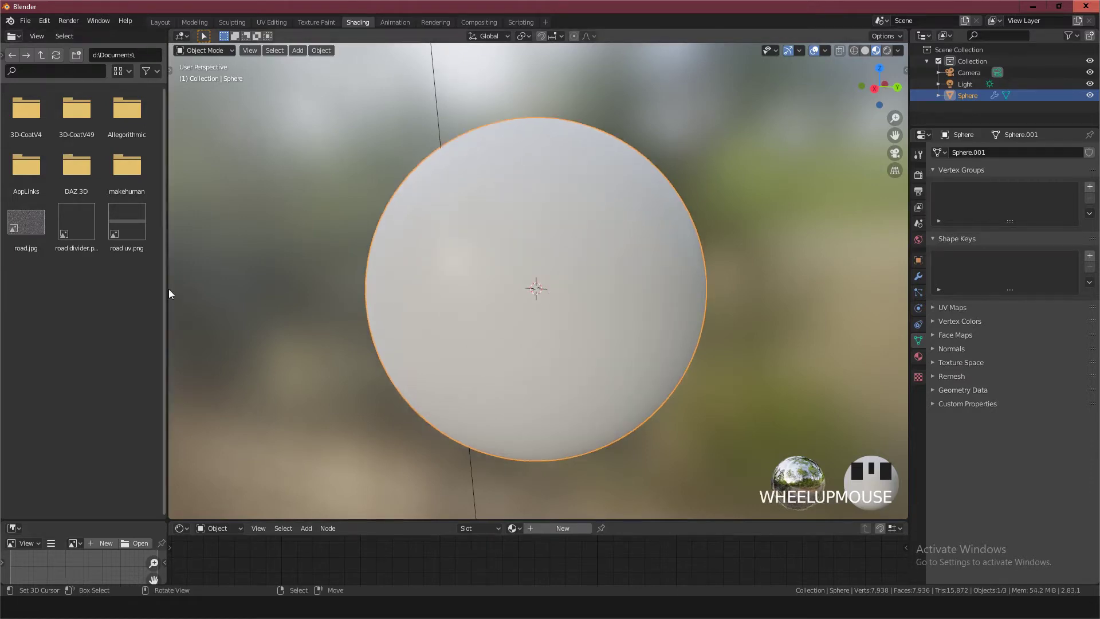
left_click_drag(168, 289, 55, 290)
scroll(258, 298, "down", 2)
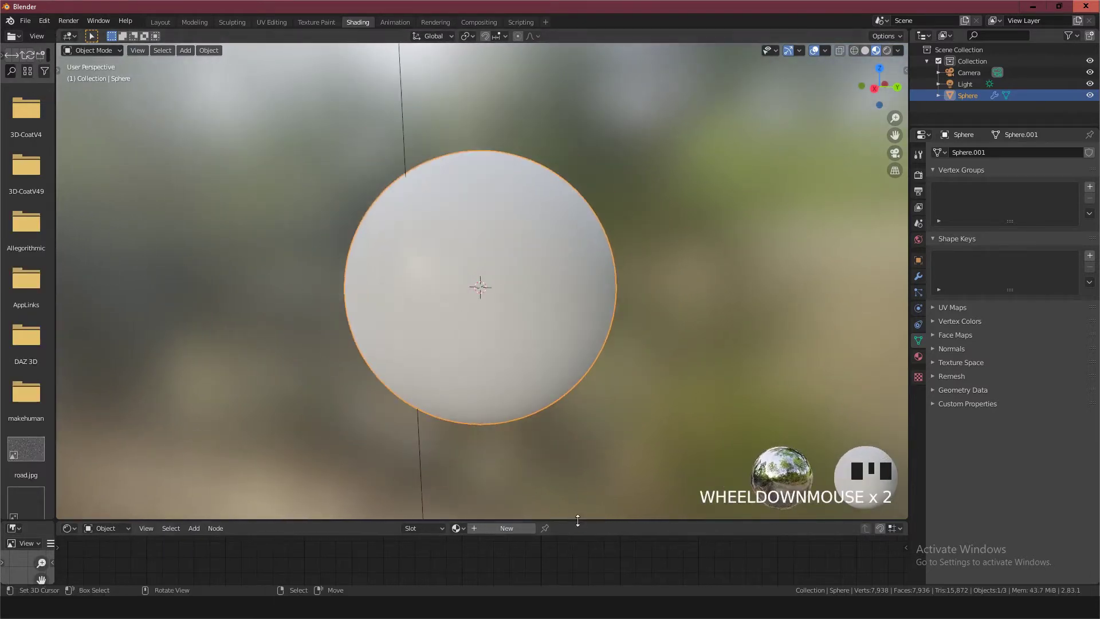
left_click_drag(576, 519, 550, 354)
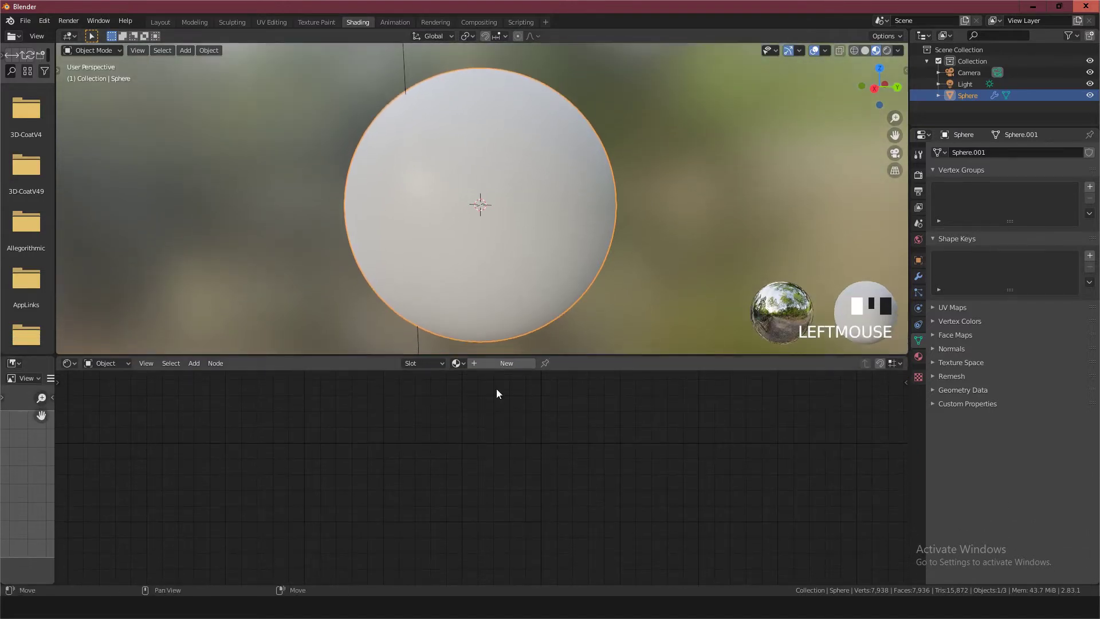
Create a new material for the sphere and name it DENT
double_click(501, 366)
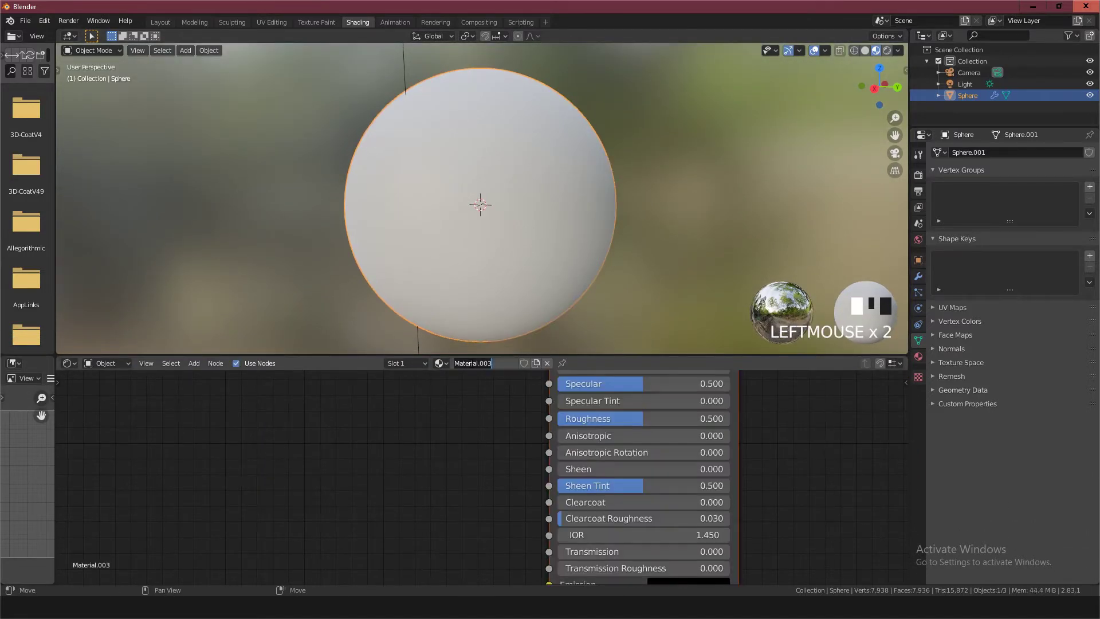
type("DENT")
key("Return")
Delete the Principled BSDF node from the DENT material, keeping the Material Output node
scroll(527, 442, "down", 3)
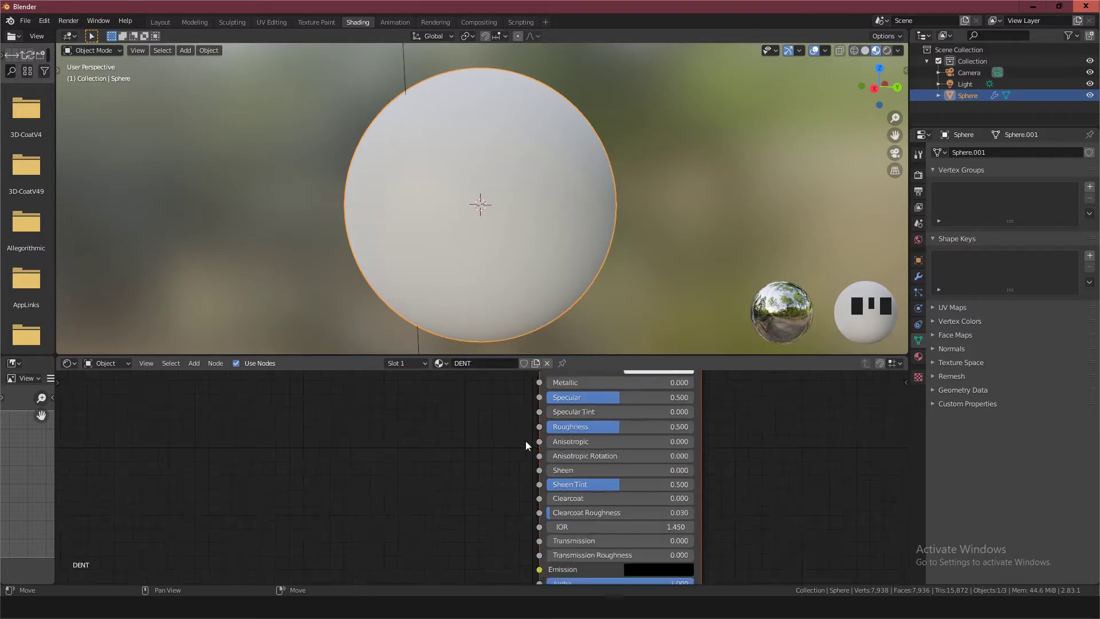
middle_click_drag(532, 440, 439, 533)
scroll(522, 479, "up", 7)
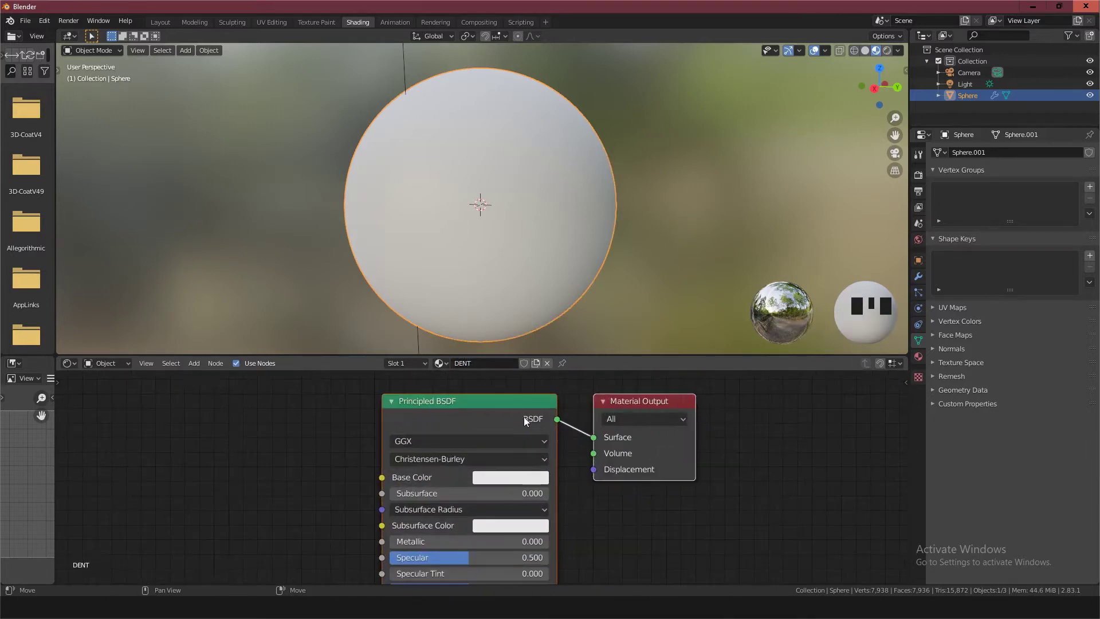
right_click(496, 404)
key("x")
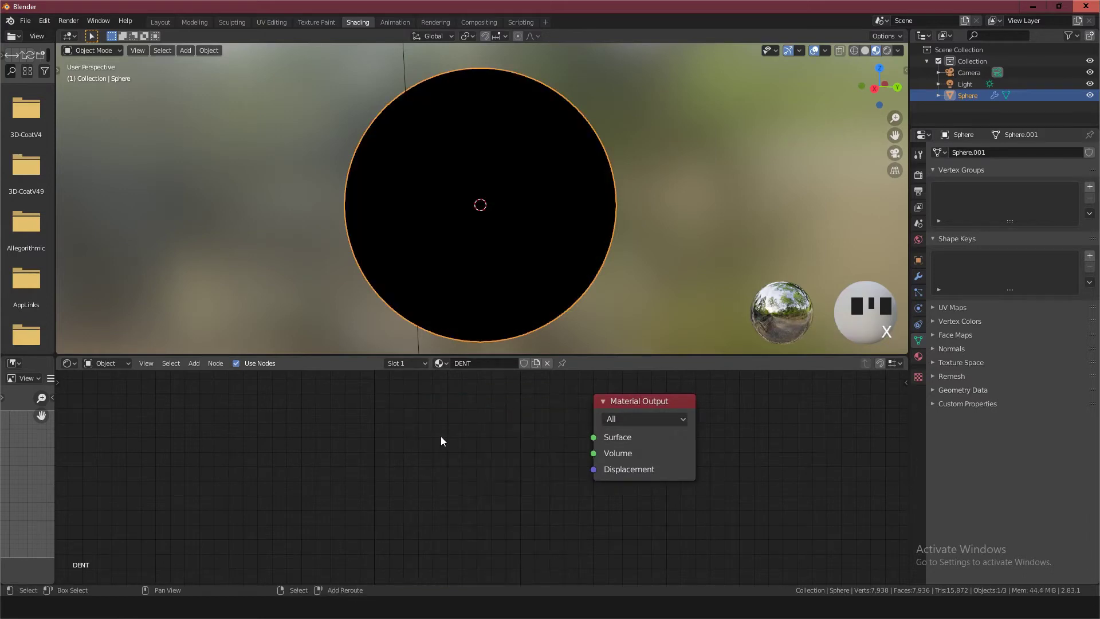
Add a Diffuse BSDF node and place it beside the Material Output node
key("shift+a")
left_click(441, 436)
type("diff")
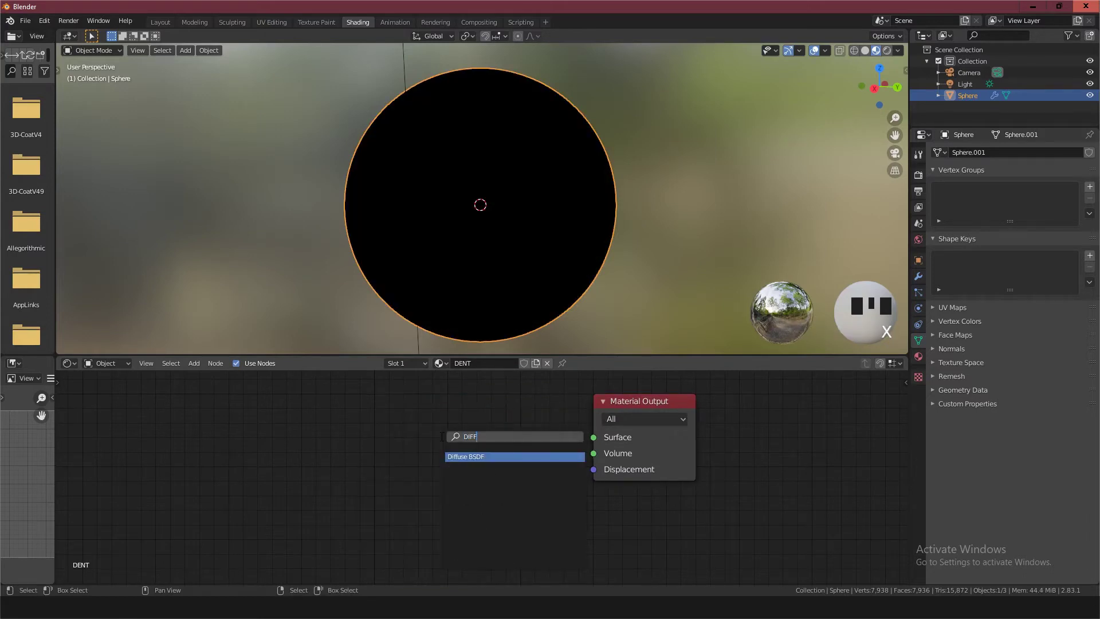
key("Return")
left_click(404, 408)
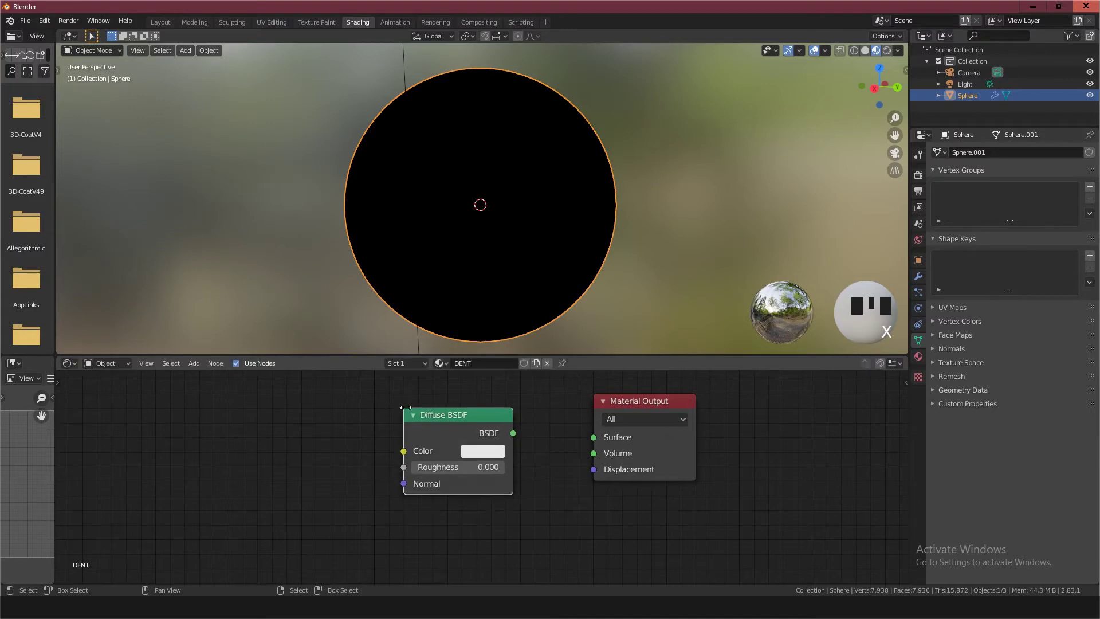
Set the Diffuse BSDF color to orange and connect its BSDF output to the Material Output's Surface input
left_click(473, 453)
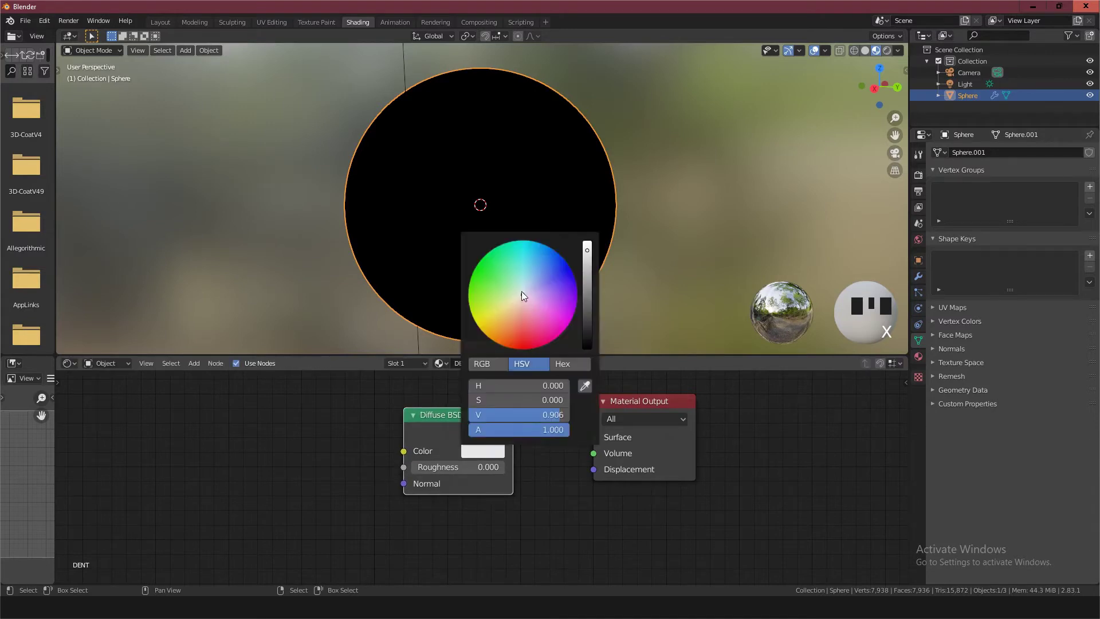
left_click_drag(521, 293, 489, 335)
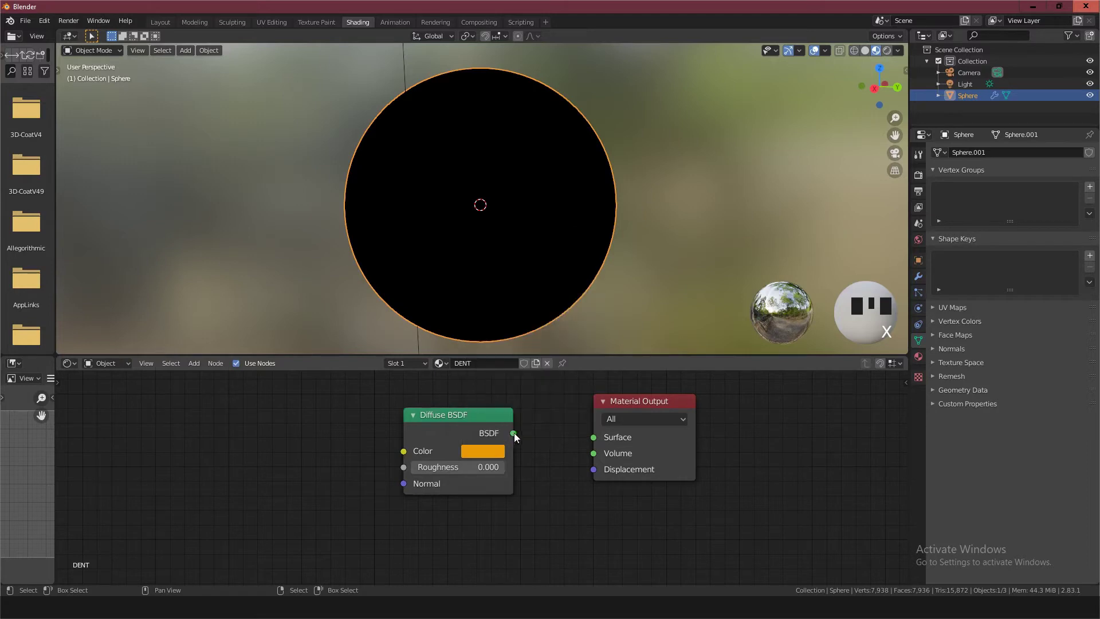
left_click_drag(513, 433, 594, 437)
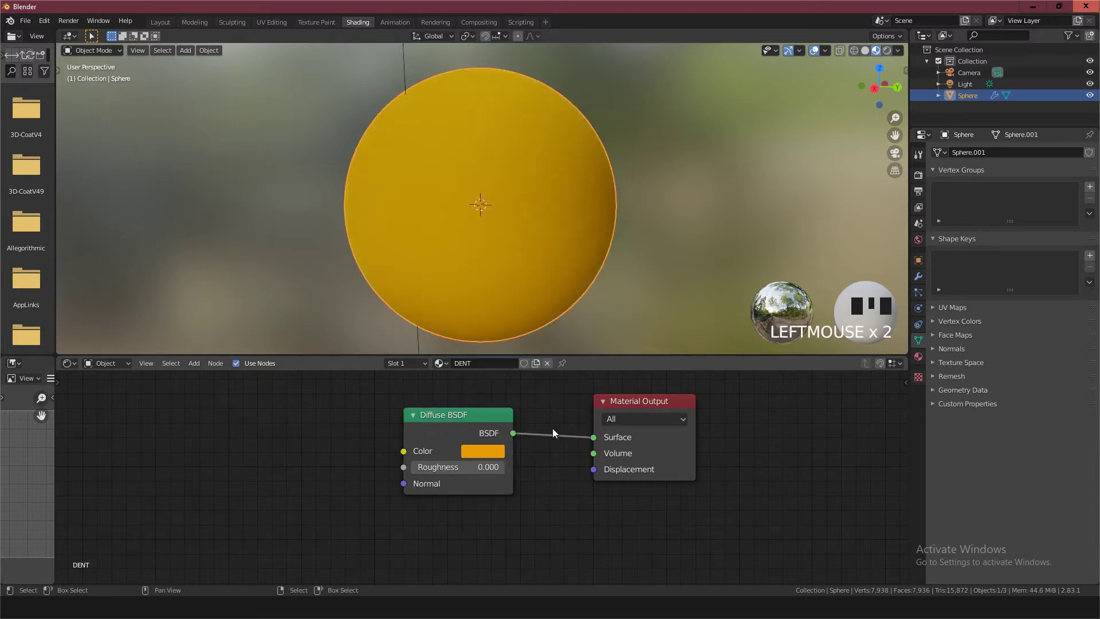
Add a Glossy BSDF node and place it directly below the Diffuse BSDF node
key("shift+a")
type("s")
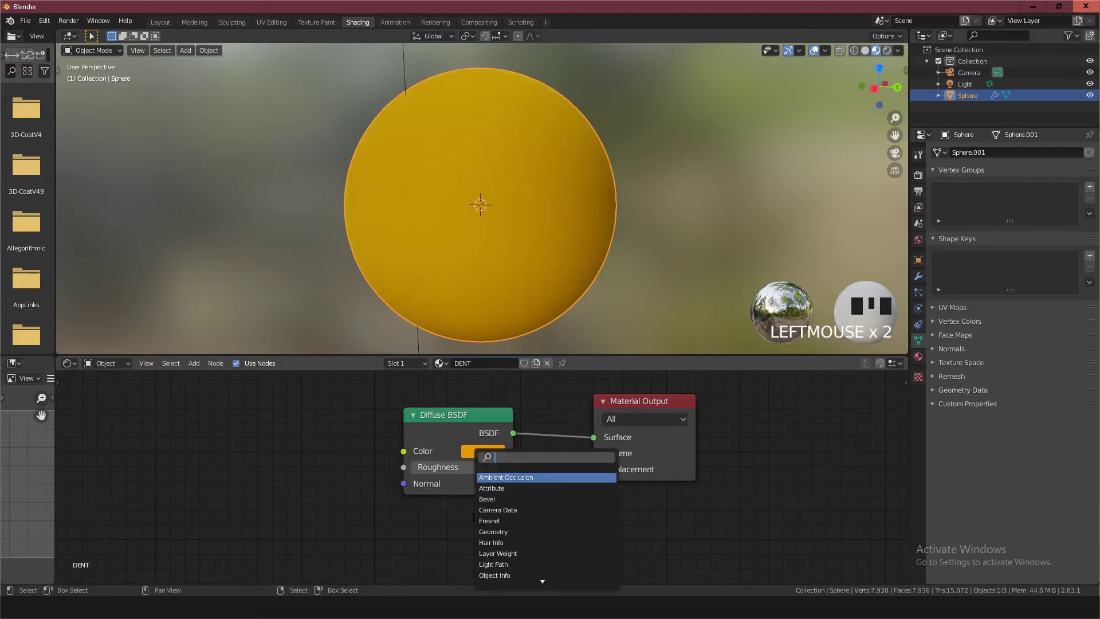
type("GLO")
key("Return")
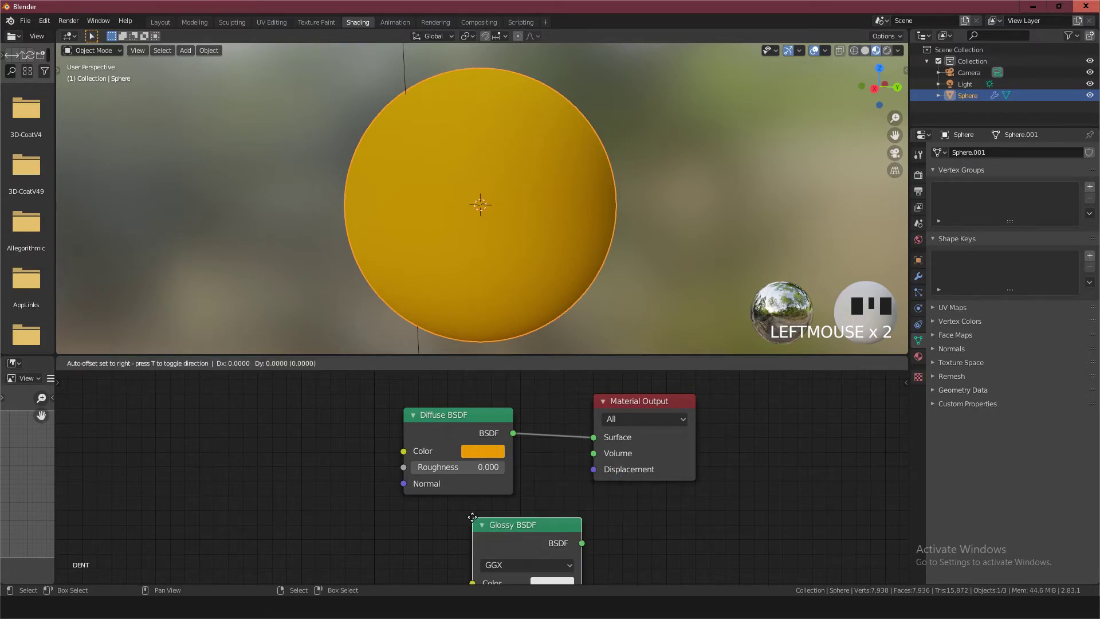
left_click(405, 507)
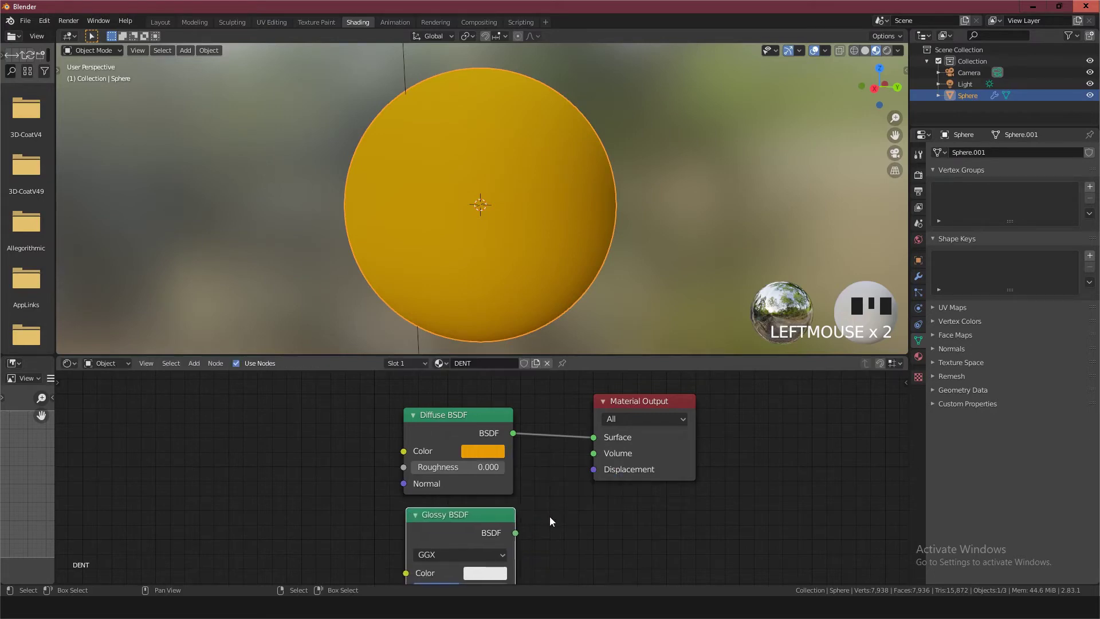
Insert a Mix Shader between the Diffuse BSDF and the Material Output, and connect the Glossy BSDF to its second Shader input
key("shift+a")
type("s")
type("MIX")
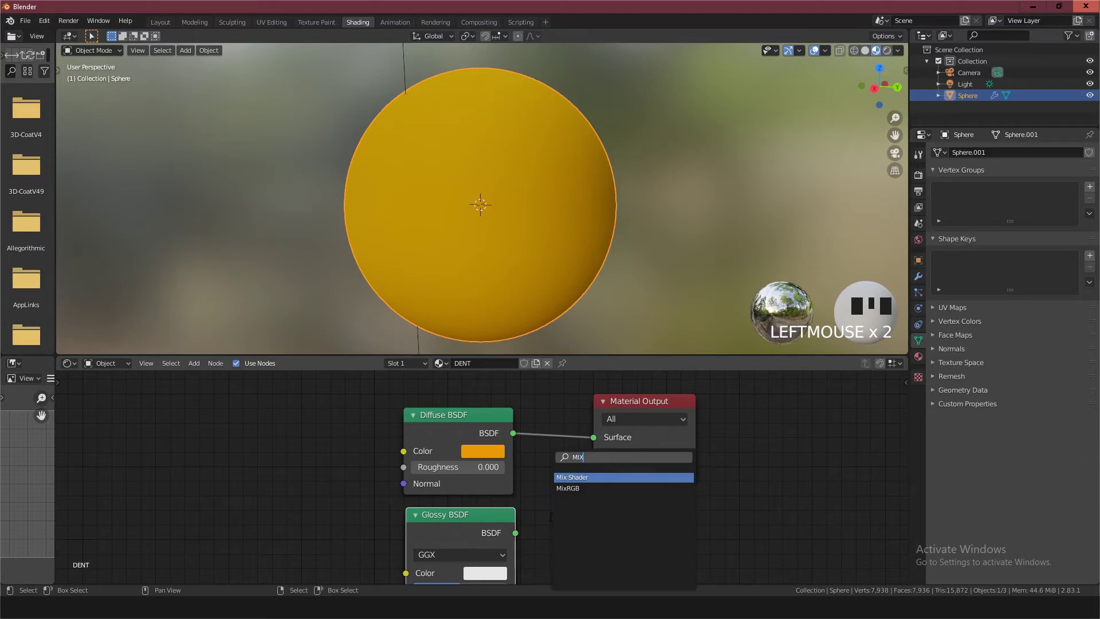
key("Return")
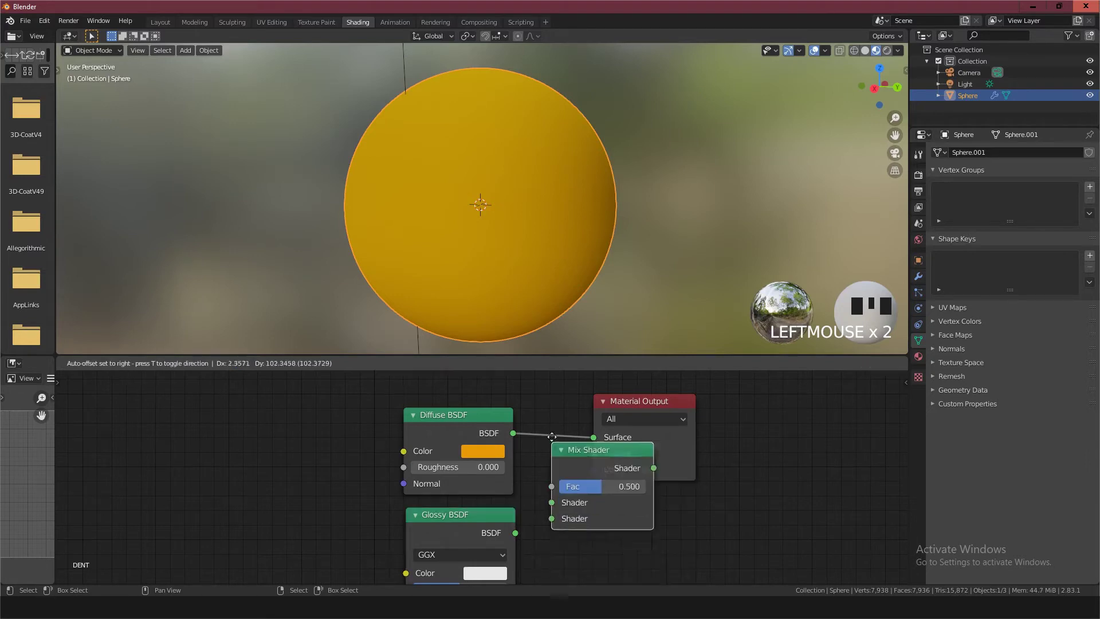
left_click(573, 429)
scroll(541, 486, "up", 3)
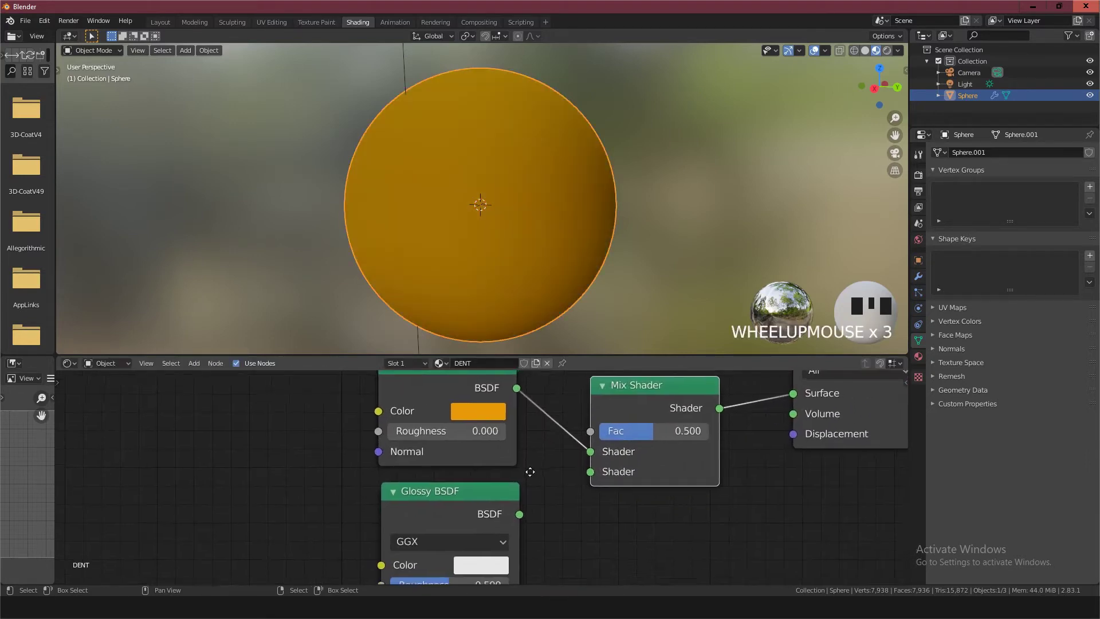
left_click_drag(505, 549, 575, 506)
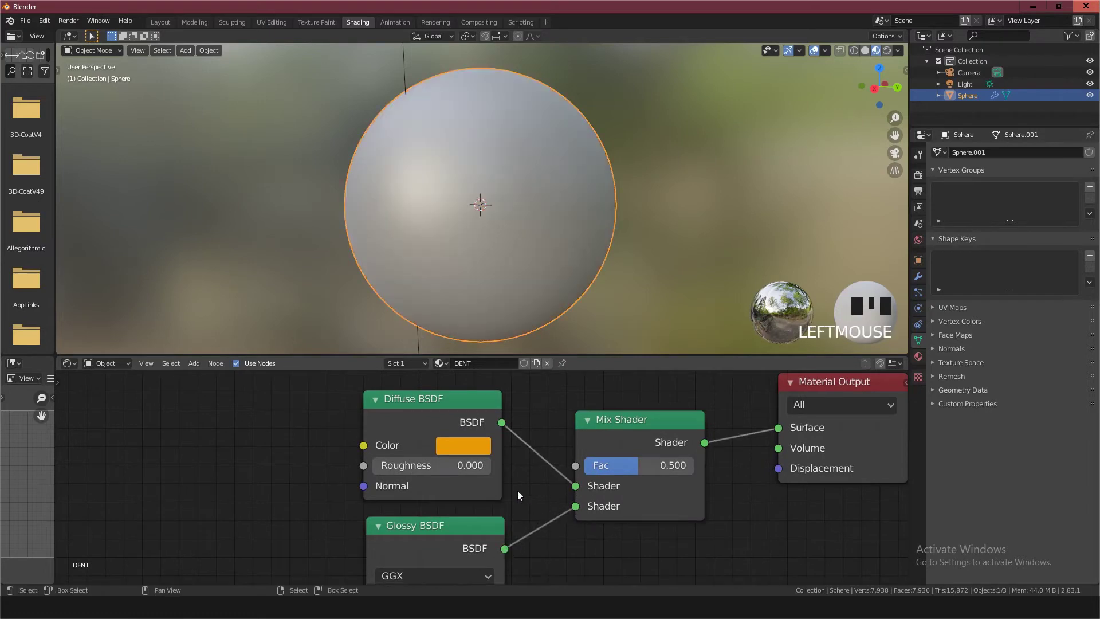
scroll(510, 481, "down", 3)
middle_click_drag(512, 471, 511, 479)
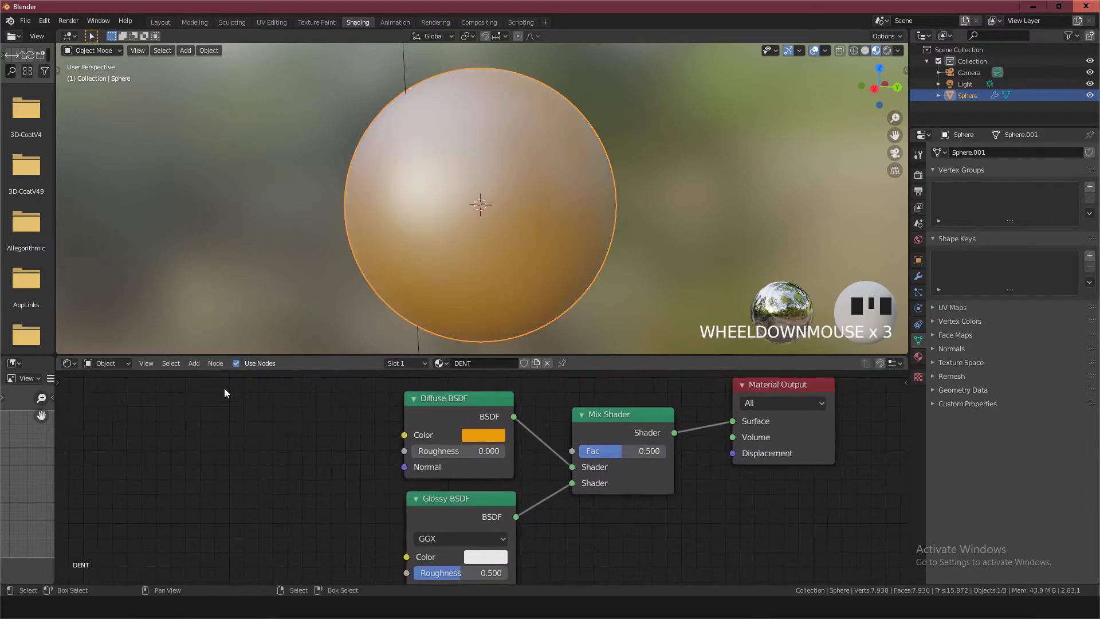
left_click(194, 364)
mouse_move(216, 423)
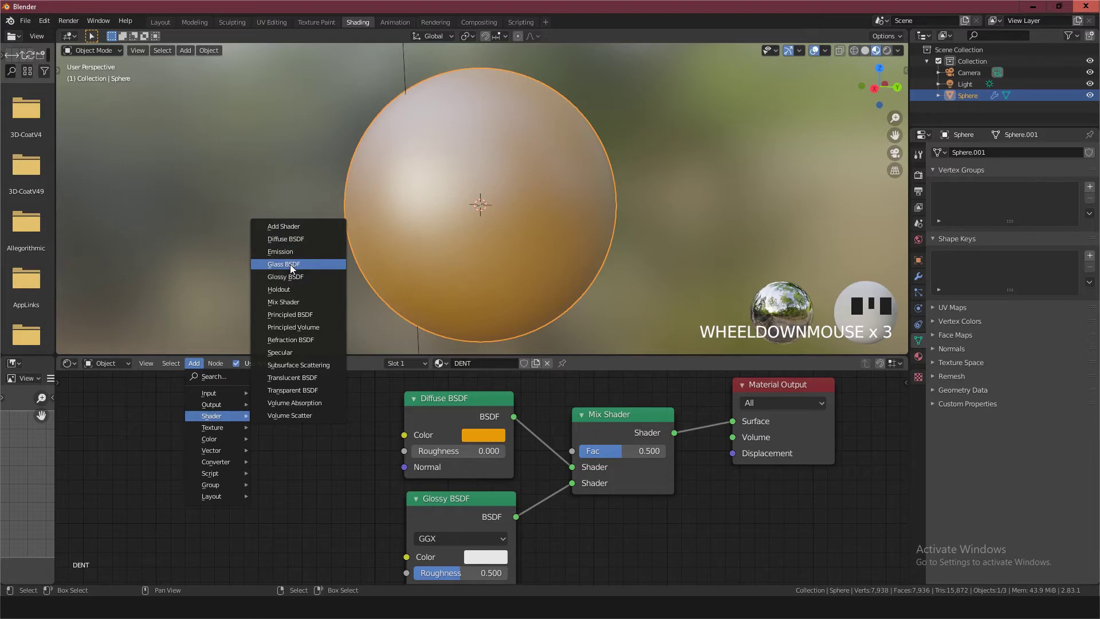
key("Escape")
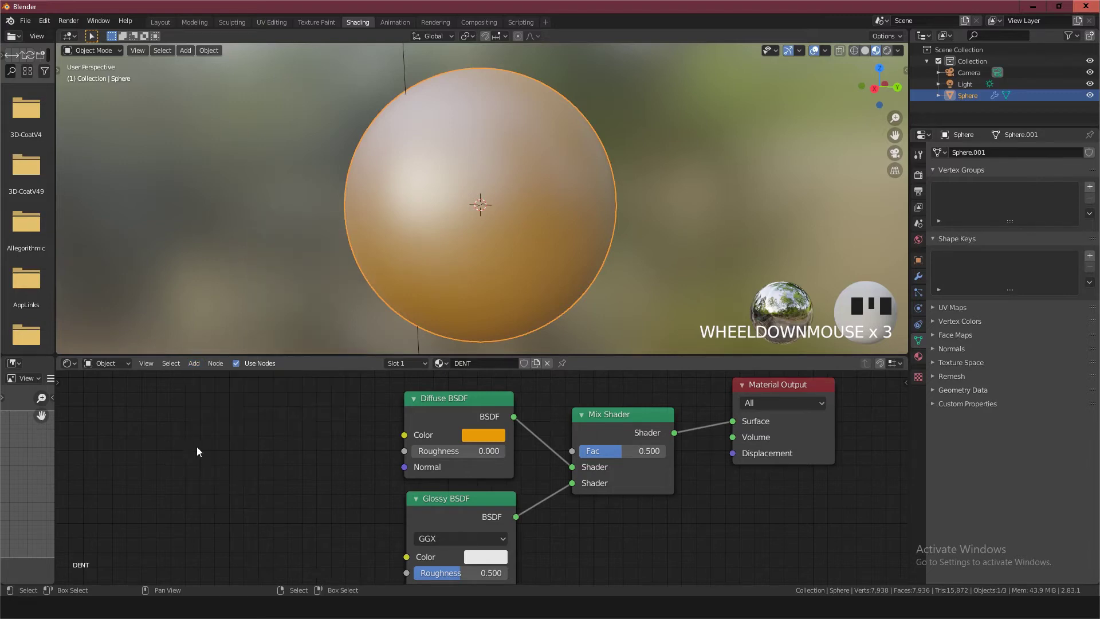
Add a Texture Coordinate node and place it in the empty space ahead of the Diffuse and Glossy BSDF nodes
left_click(194, 364)
left_click(192, 364)
left_click(216, 376)
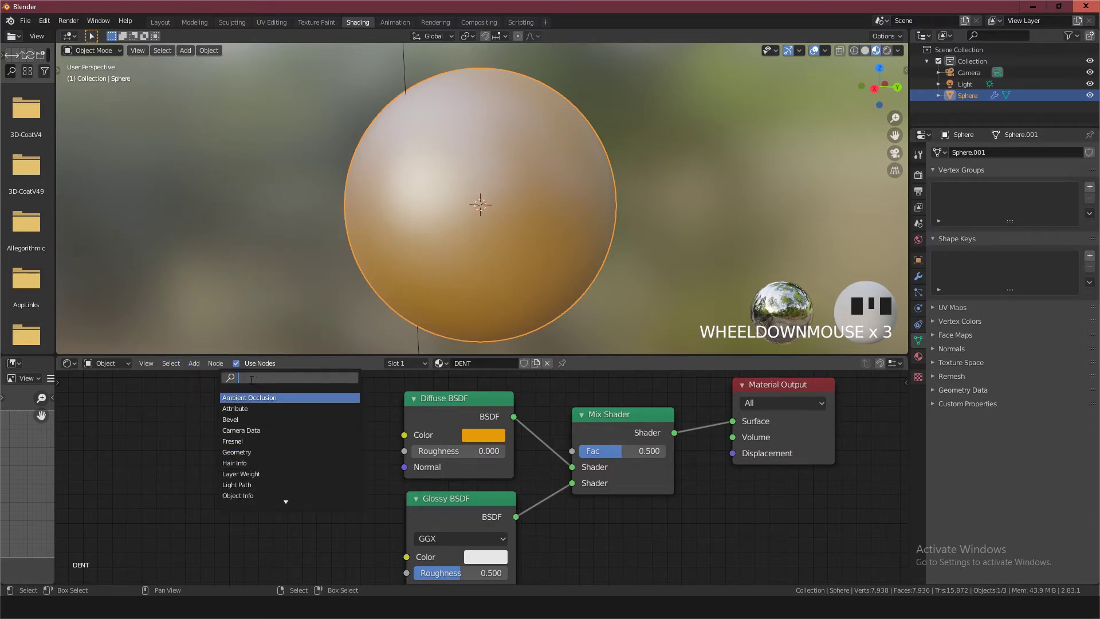
type("COR")
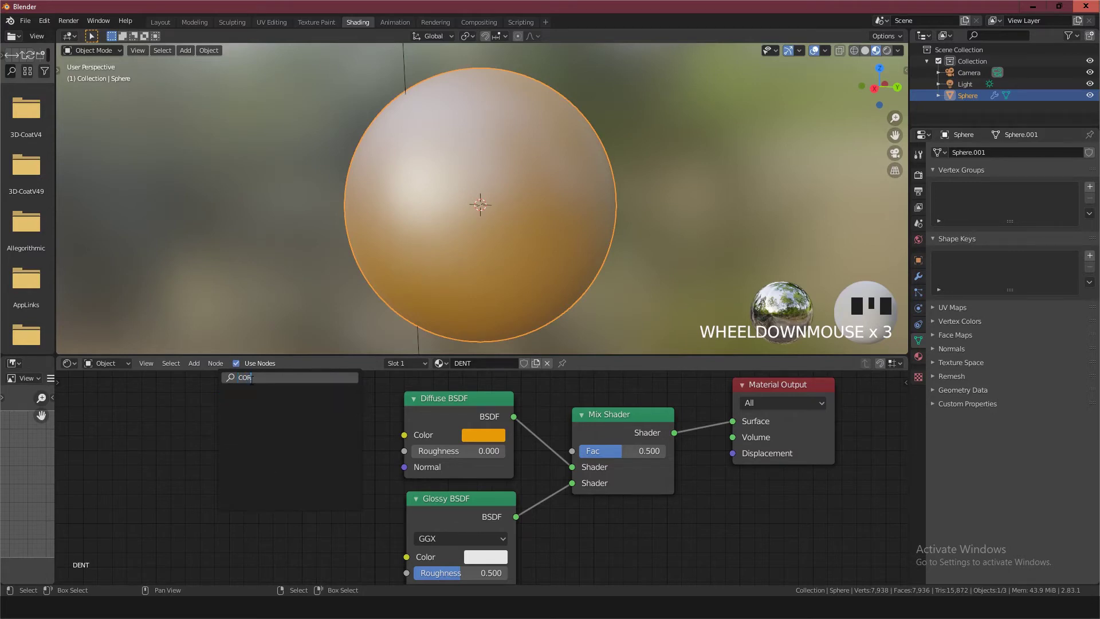
key("BackSpace")
key("BackSpace")
key("BackSpace")
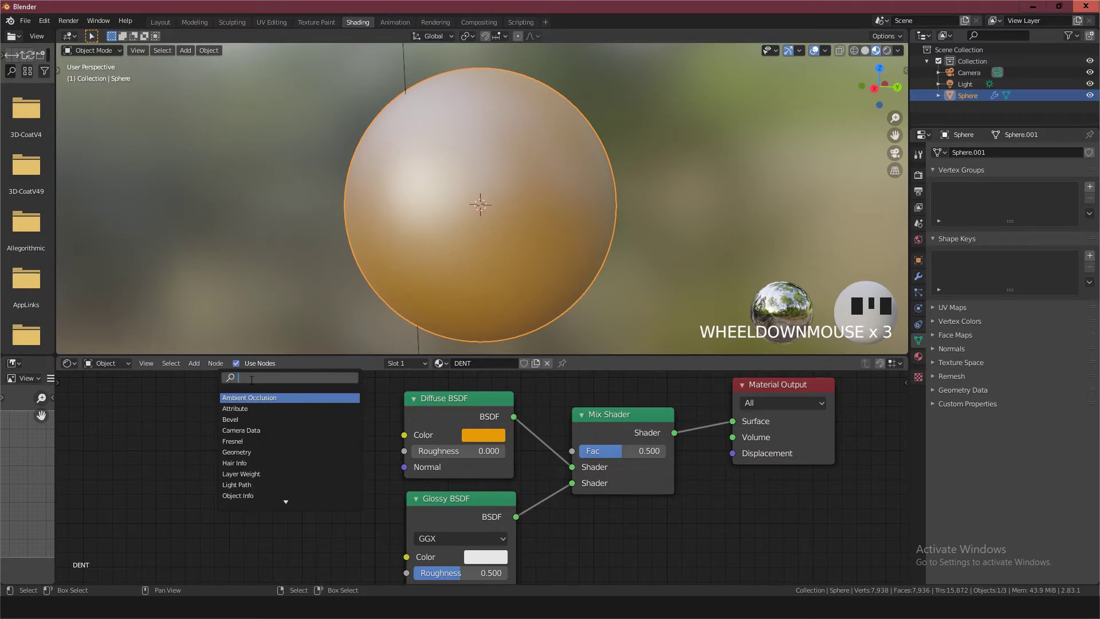
type("cor=")
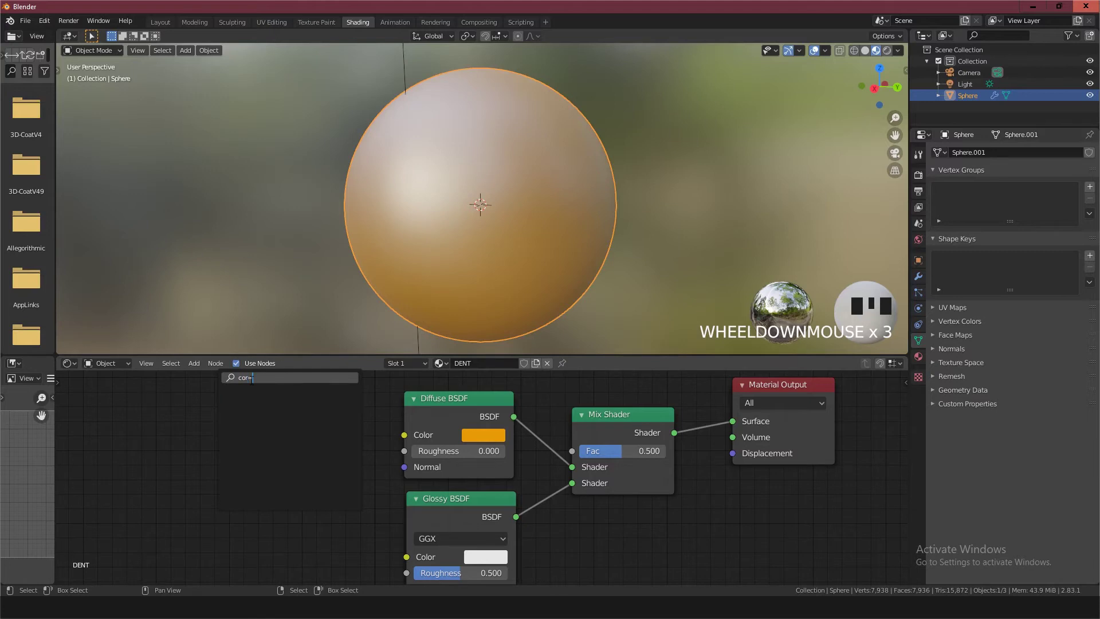
key("BackSpace")
key("BackSpace")
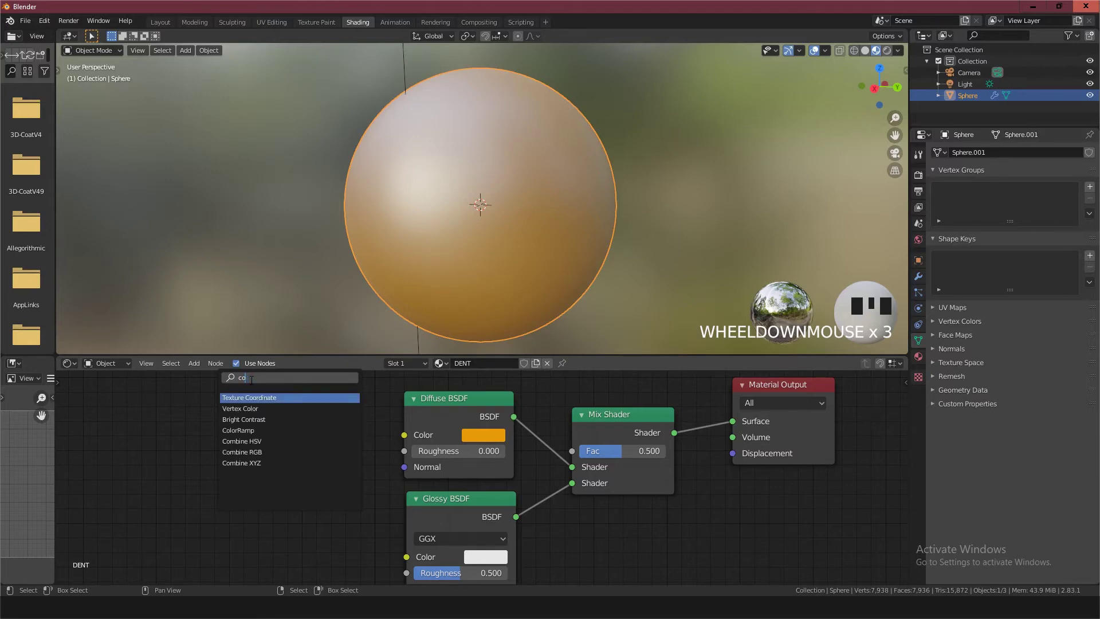
key("Return")
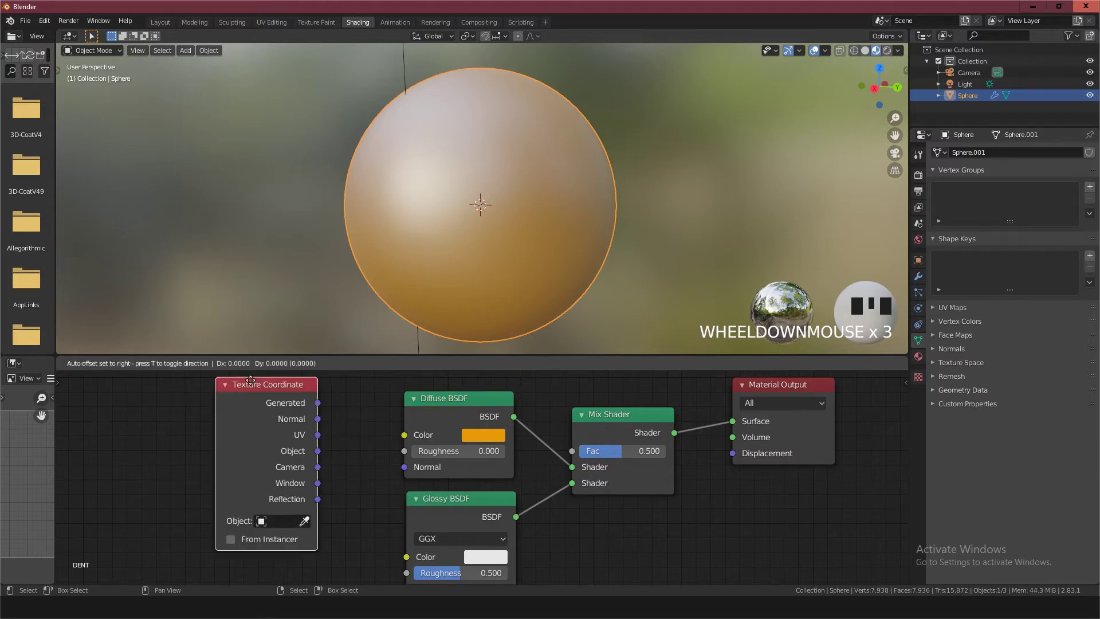
left_click(150, 360)
scroll(323, 449, "down", 3)
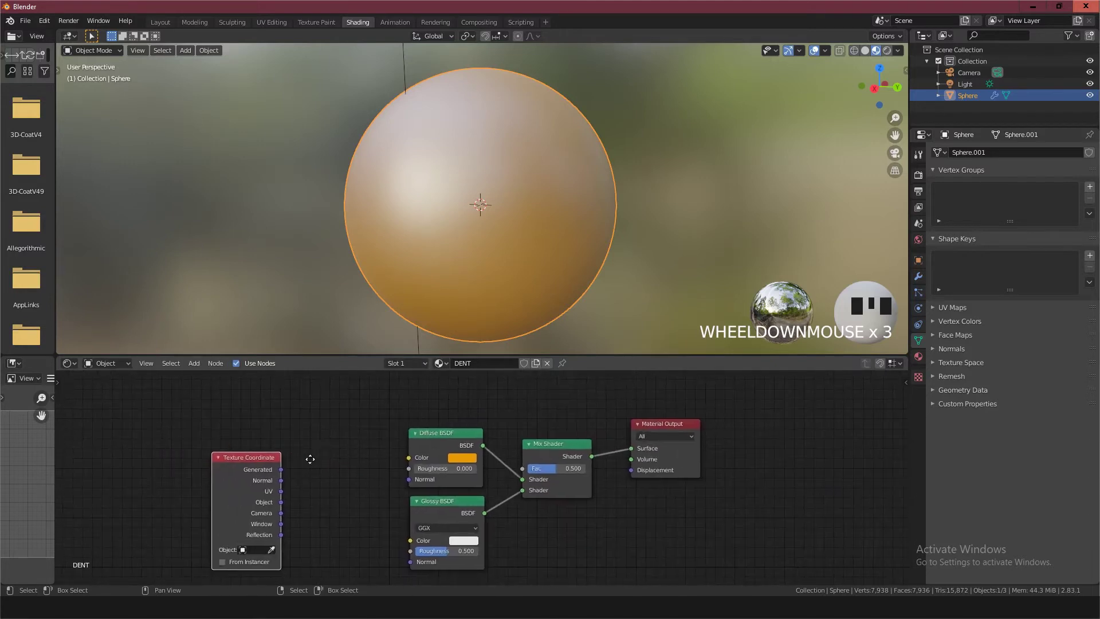
Set the Glossy BSDF color to the same orange by sampling it from the Diffuse BSDF color
scroll(515, 479, "up", 1)
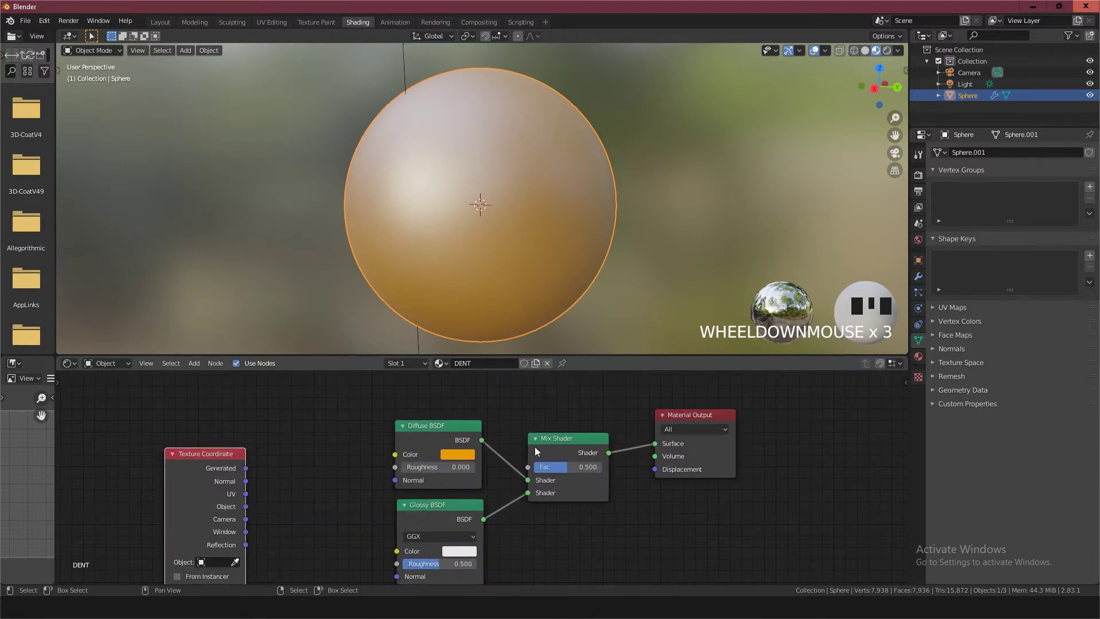
left_click(456, 551)
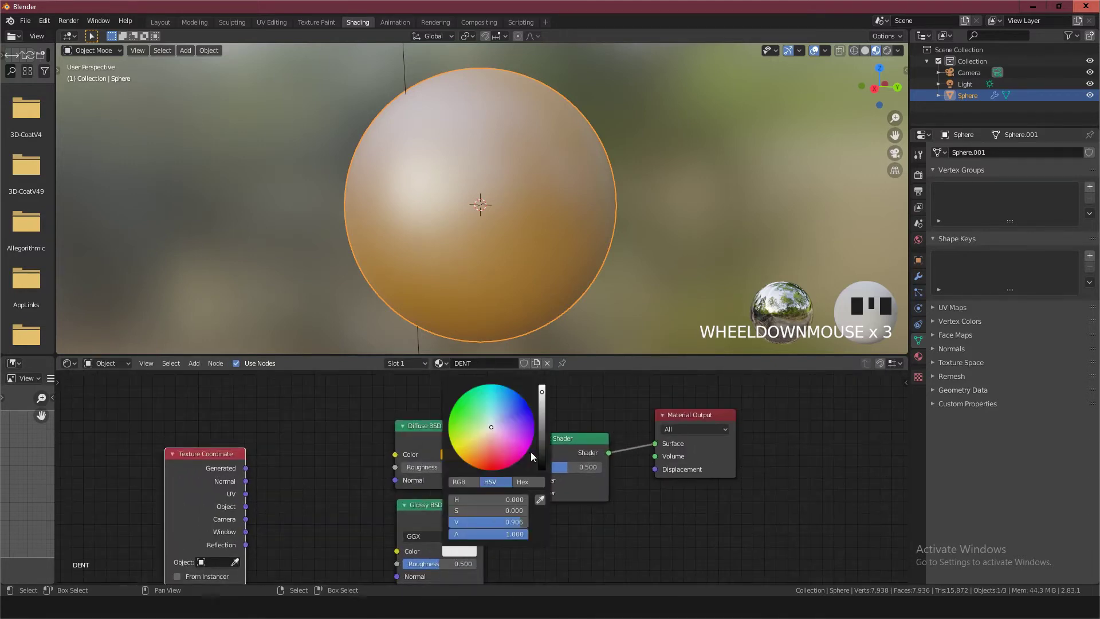
left_click(540, 499)
left_click(458, 456)
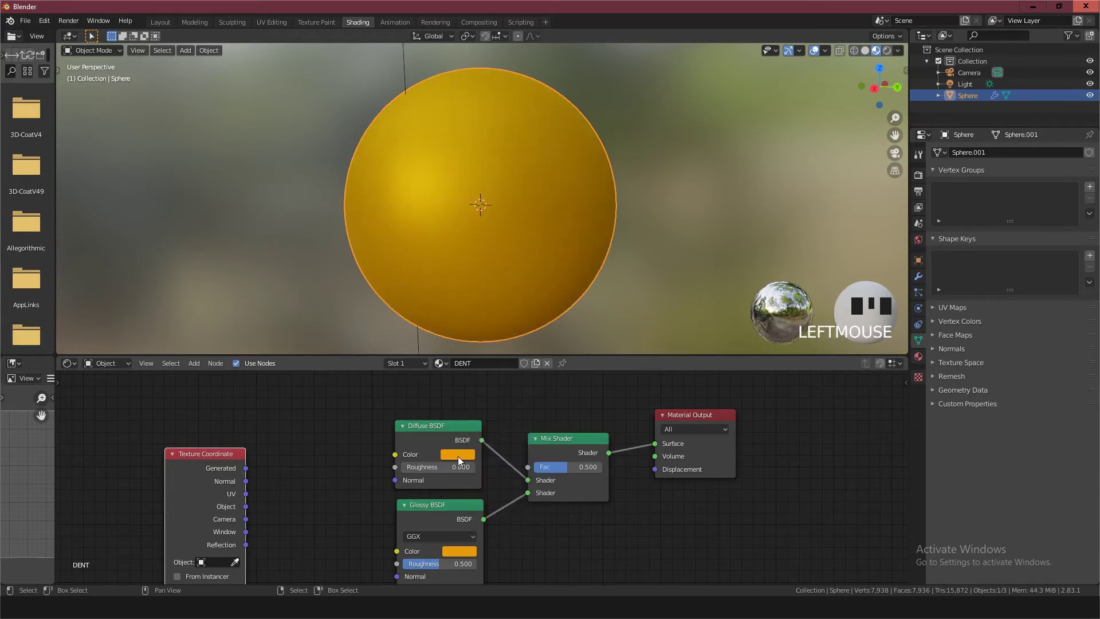
Move the Texture Coordinate node farther from the BSDF nodes to make room for more nodes between them
scroll(479, 445, "up", 2)
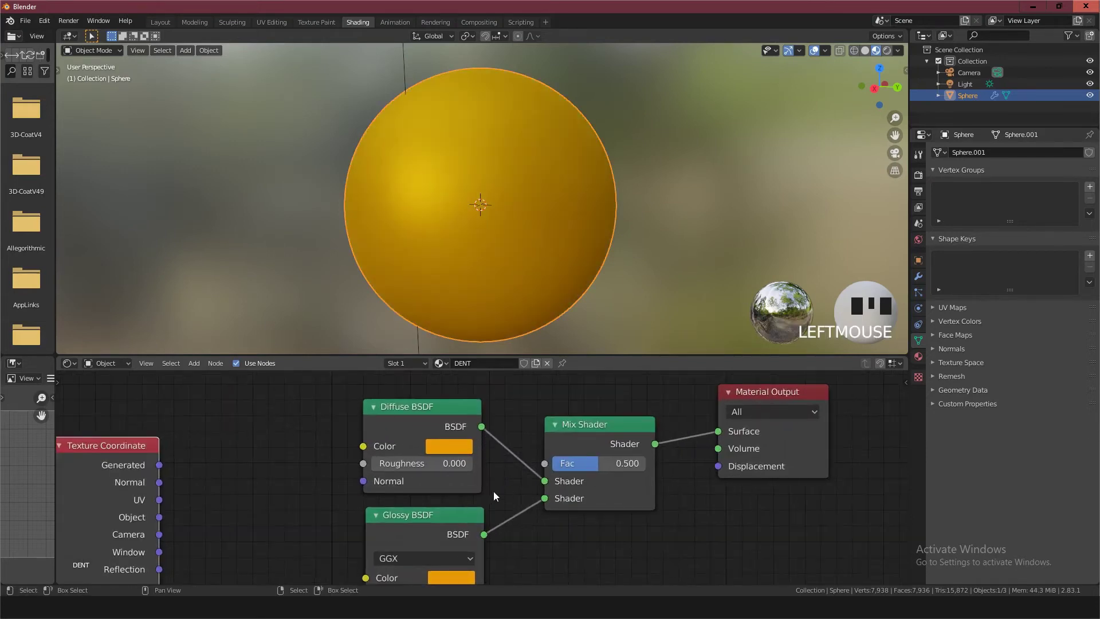
middle_click_drag(493, 490, 692, 478)
left_click_drag(315, 430, 126, 423)
scroll(223, 461, "down", 4)
middle_click_drag(241, 461, 306, 478)
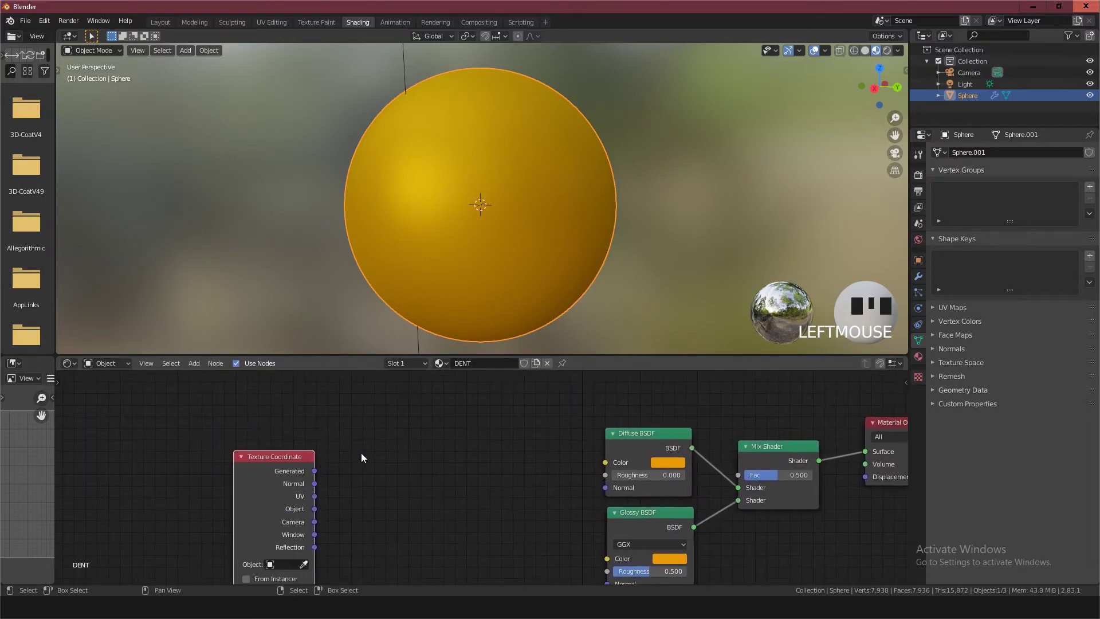
Enlarge the node editor by shrinking the height of the 3D viewport above it
left_click(192, 363)
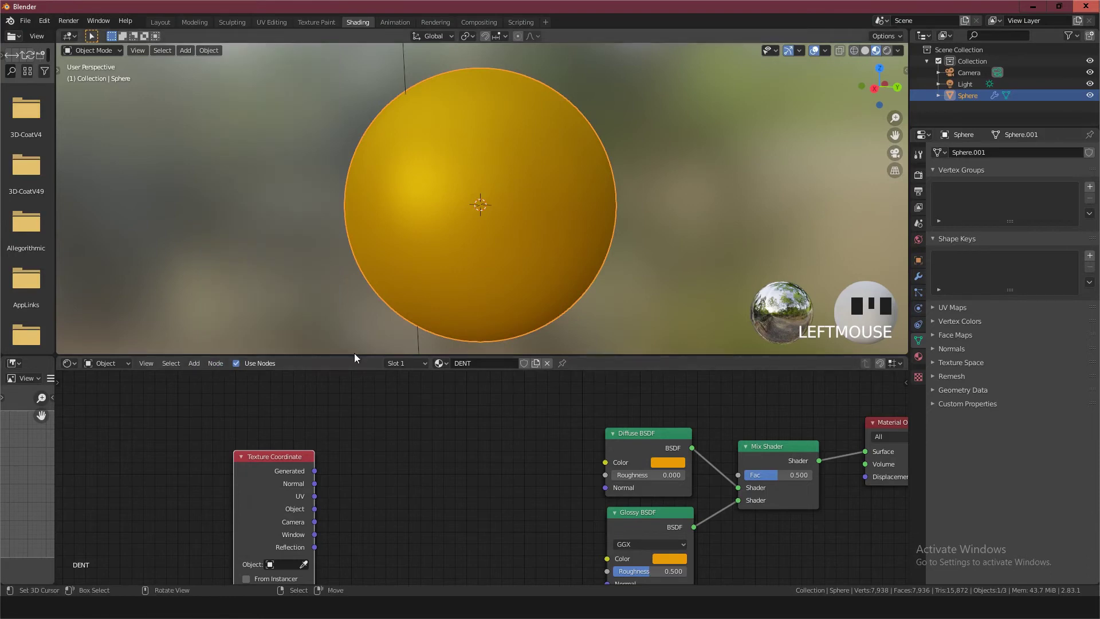
left_click_drag(354, 355, 366, 238)
scroll(434, 197, "up", 3)
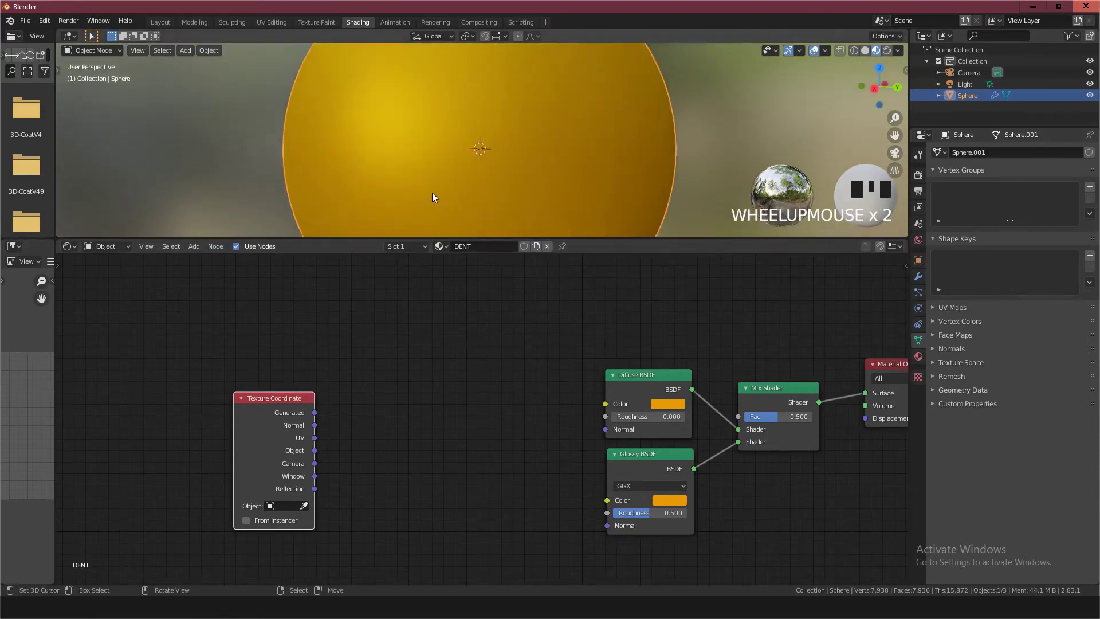
Add a Noise Texture node and place it next to the Texture Coordinate node
scroll(224, 280, "up", 1)
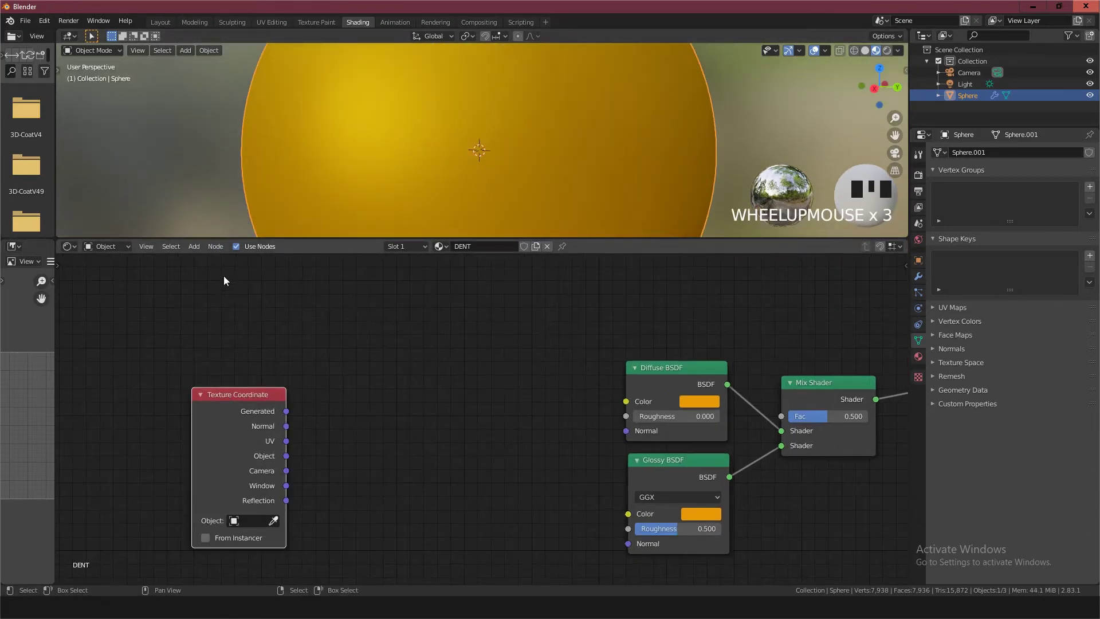
left_click(194, 246)
mouse_move(212, 310)
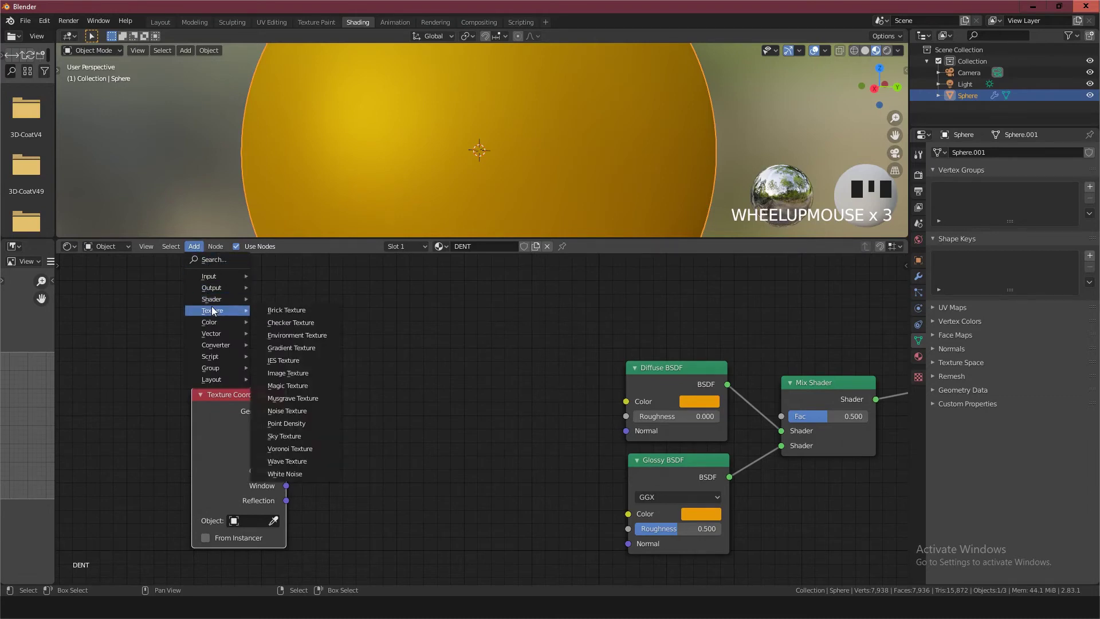
left_click(291, 410)
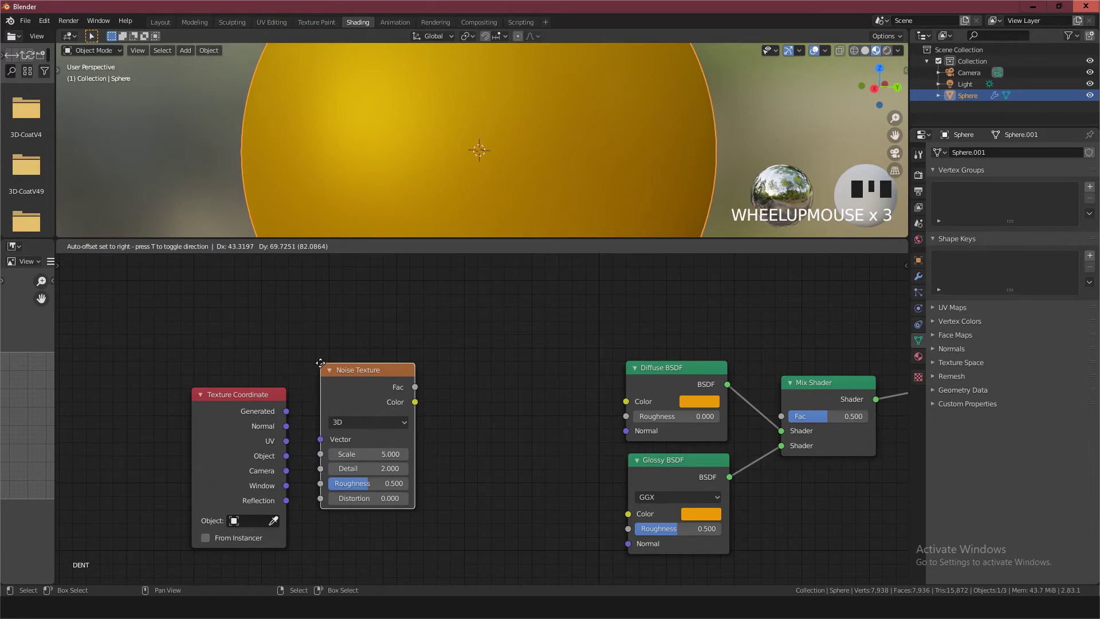
left_click(321, 374)
scroll(324, 367, "up", 3)
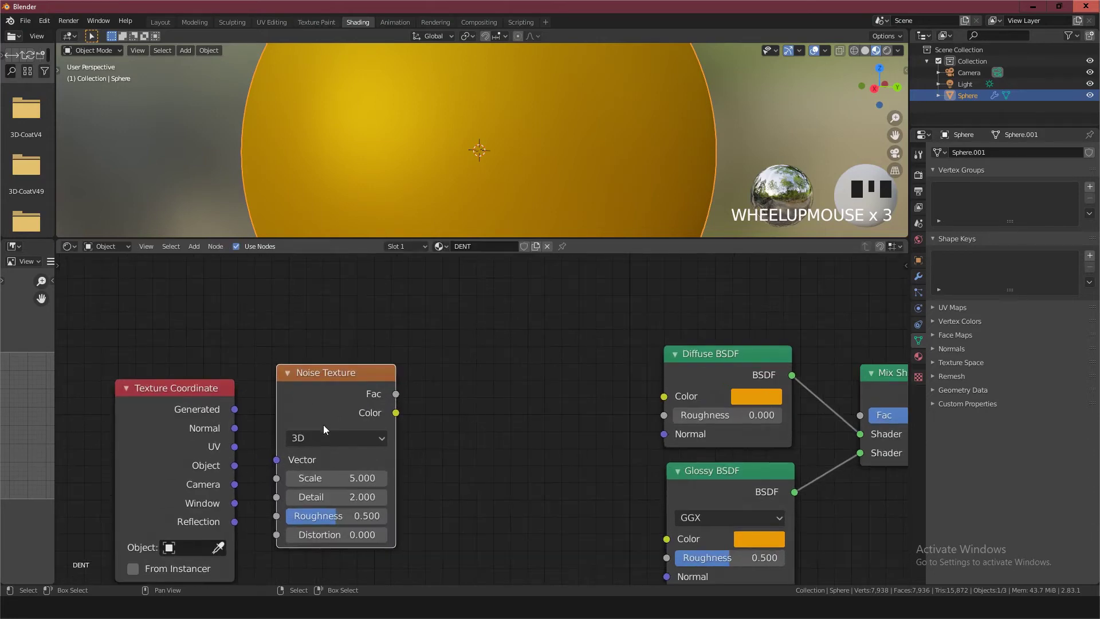
Reposition the Texture Coordinate and Noise Texture nodes side by side and connect the Object output to the Noise Texture's Vector input
left_click_drag(223, 348, 173, 339)
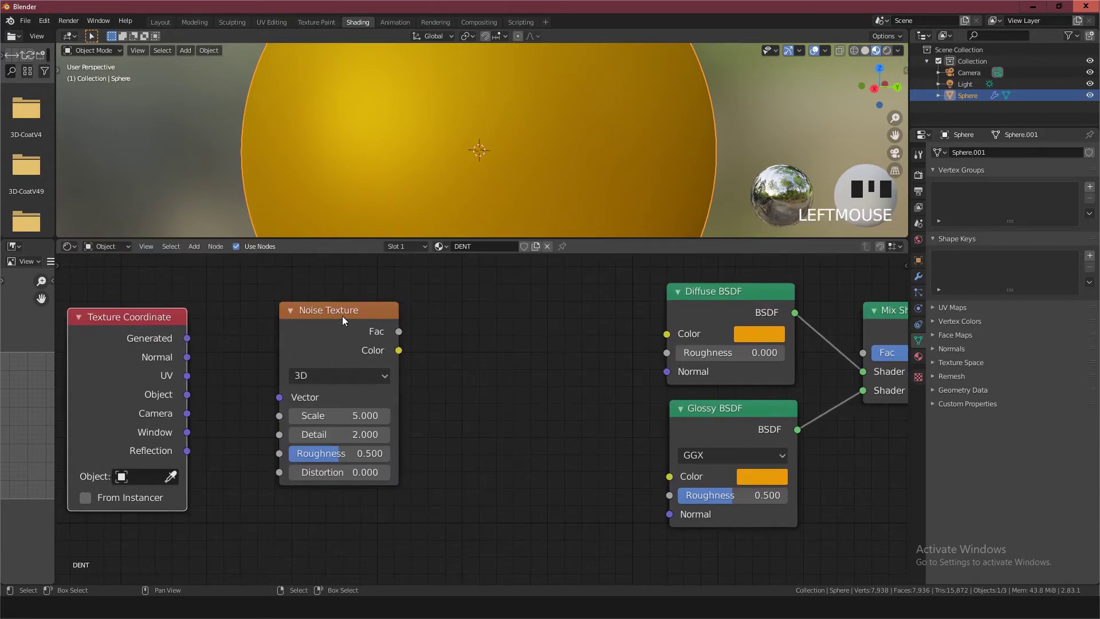
left_click_drag(342, 315, 279, 319)
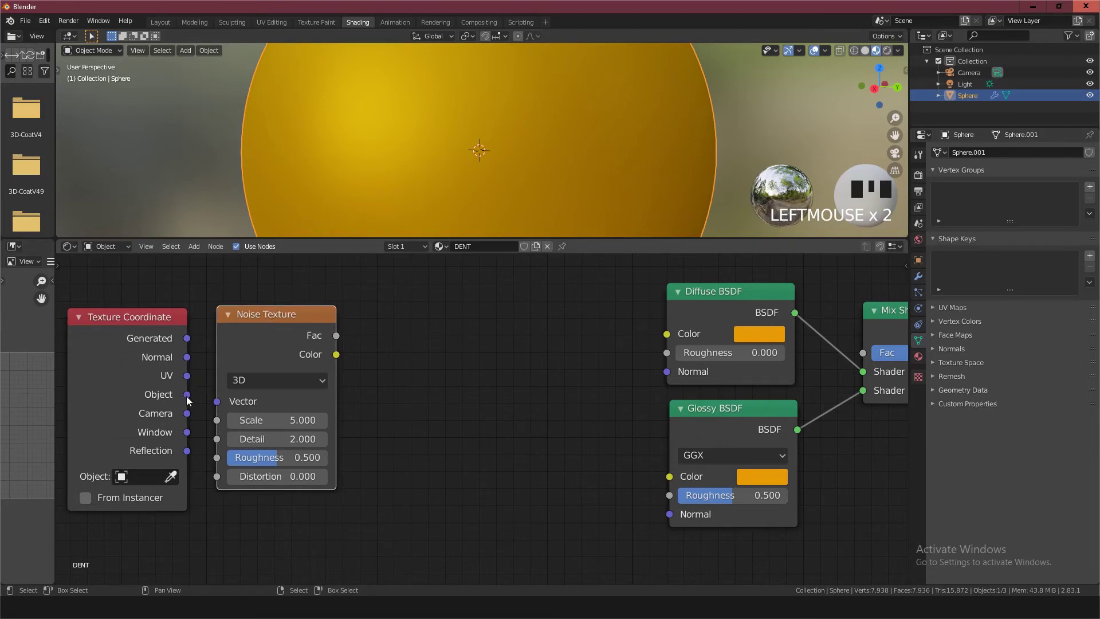
left_click_drag(187, 394, 231, 349)
left_click_drag(223, 403, 222, 404)
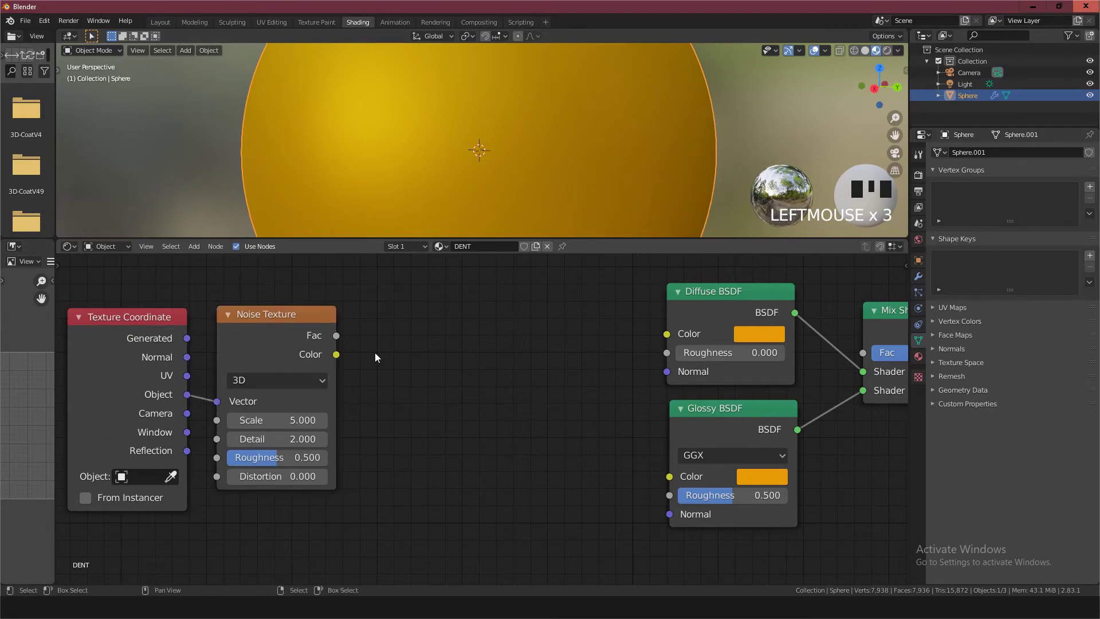
Add a Bump node and place it in the gap between the Noise Texture and the BSDF nodes
scroll(375, 356, "down", 1)
middle_click_drag(372, 355, 337, 381)
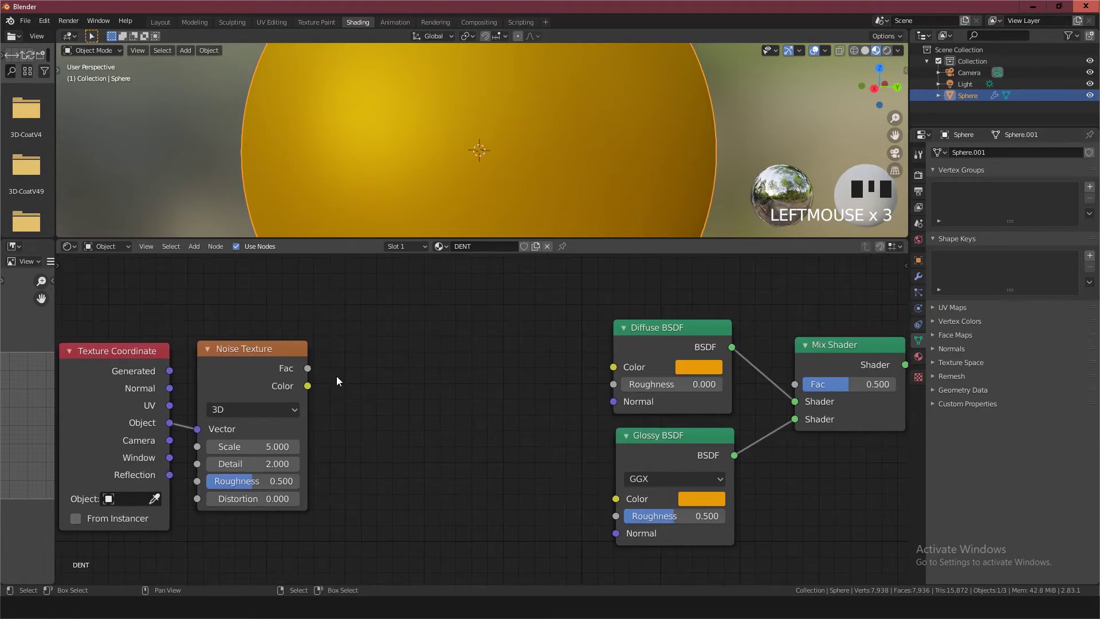
key("shift+a")
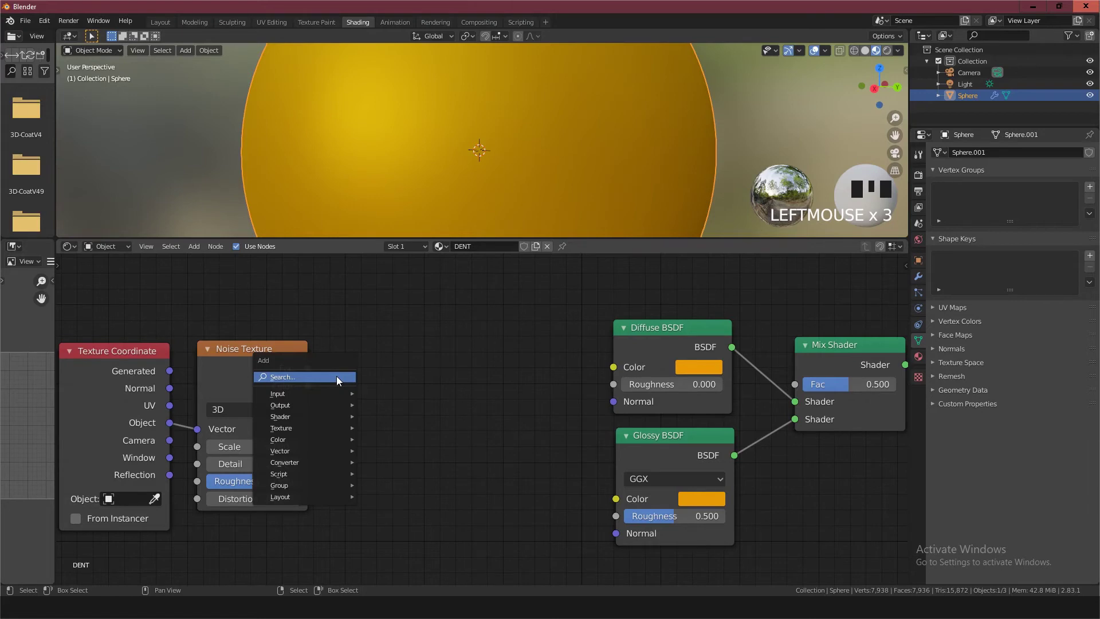
left_click(337, 377)
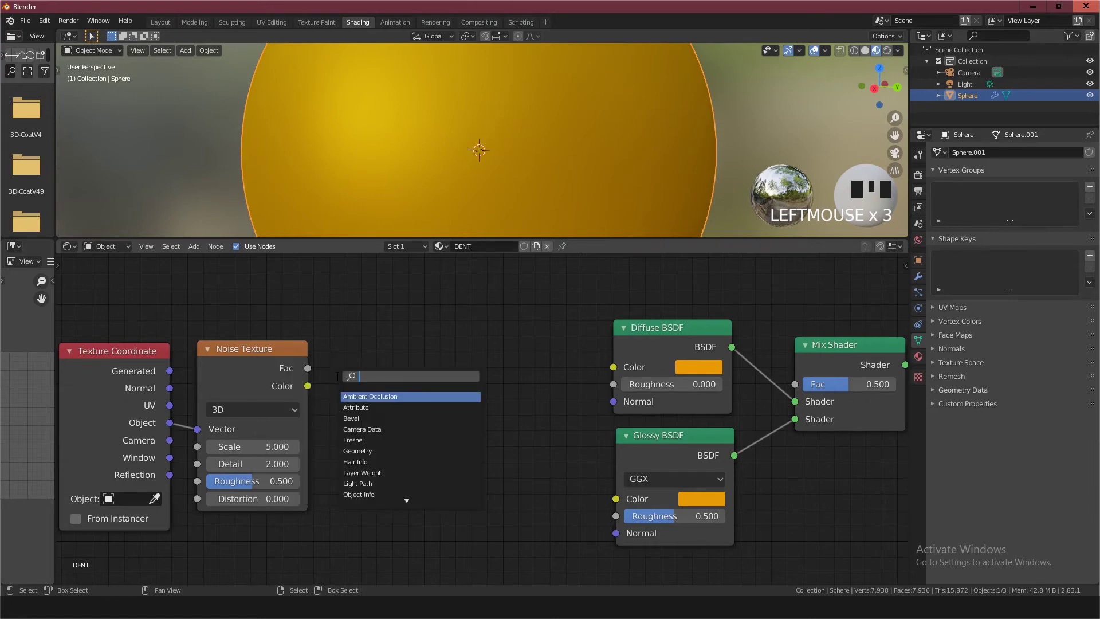
type("bum")
key("Return")
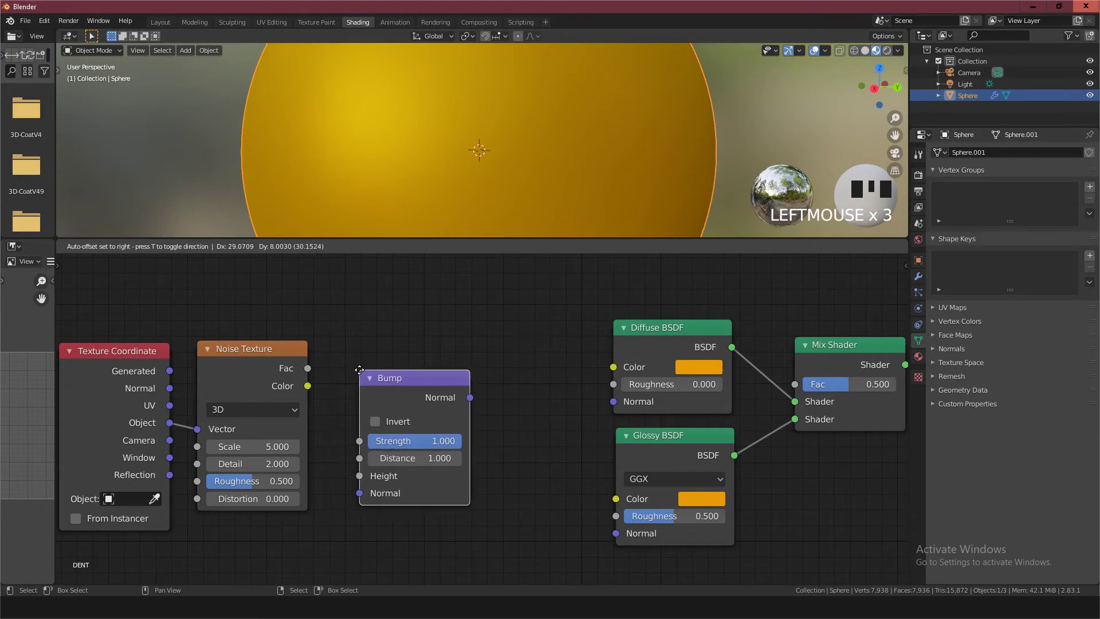
left_click_drag(411, 363, 419, 361)
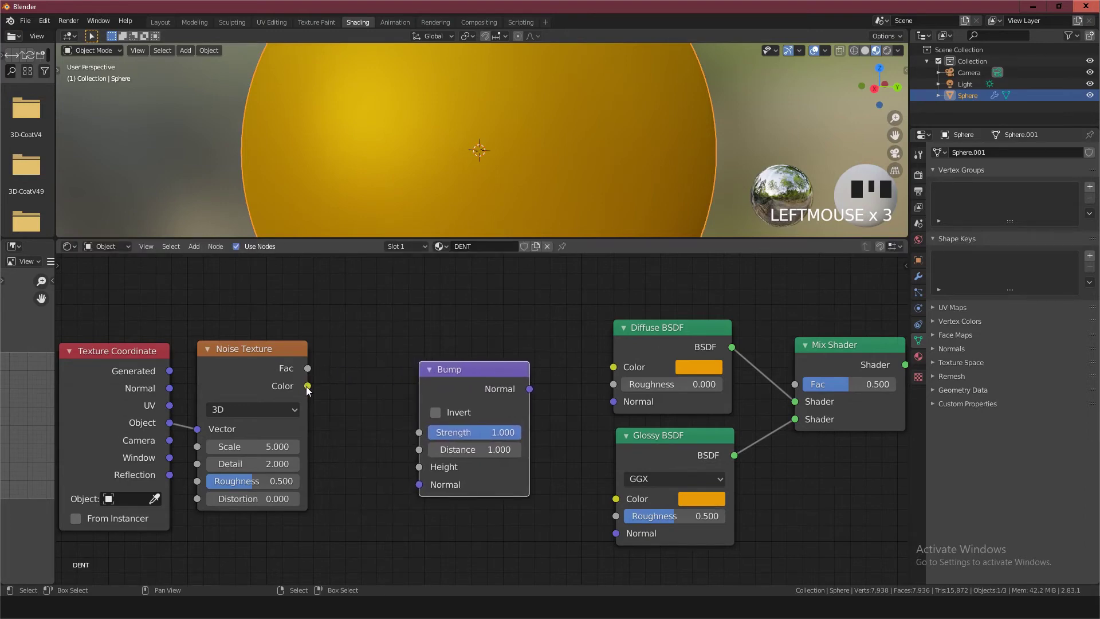
Connect the Noise Texture's Color to the Bump's Height, and the Bump's Normal to the Normal inputs of the Diffuse and Glossy BSDFs
left_click_drag(307, 386, 422, 466)
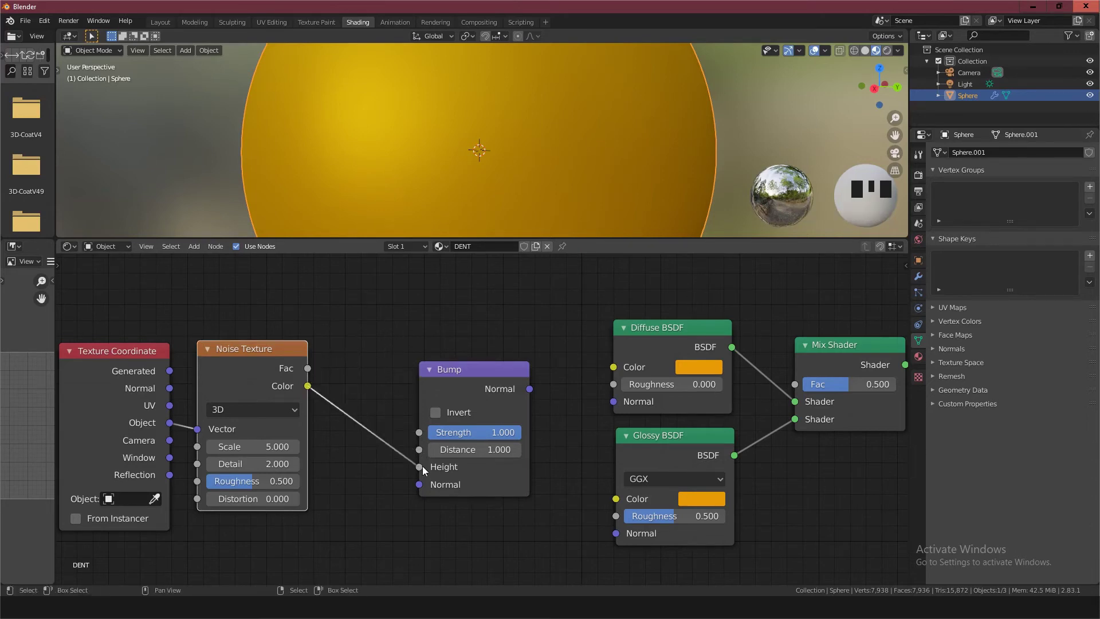
left_click_drag(529, 389, 617, 404)
left_click_drag(530, 389, 615, 534)
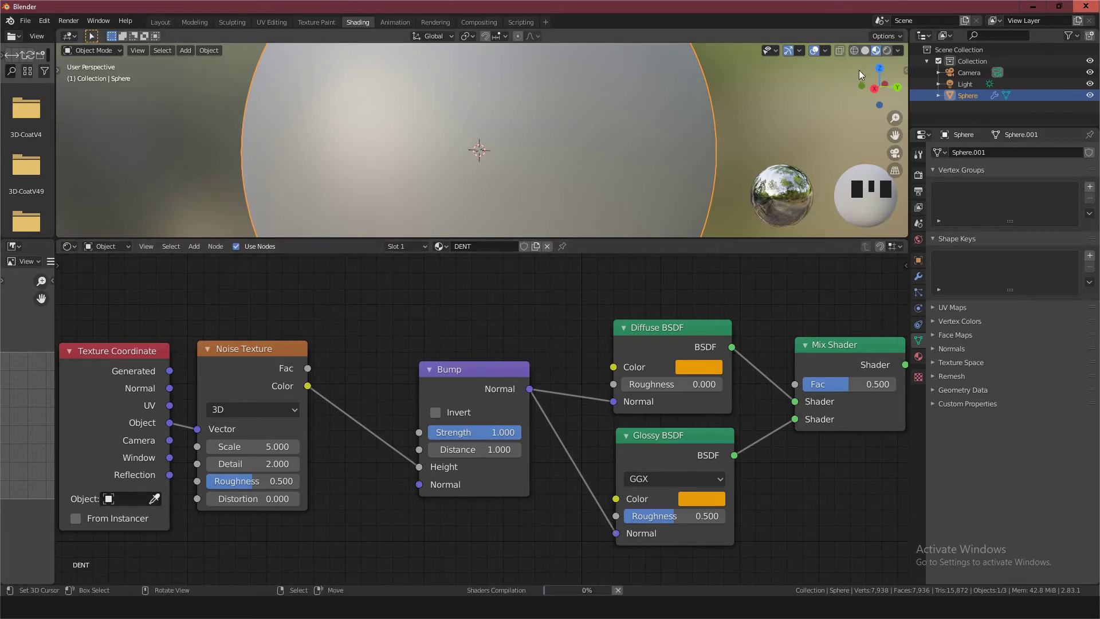
Enlarge the 3D viewport above the node editor and inspect the bump pattern on the sphere
scroll(487, 172, "down", 2)
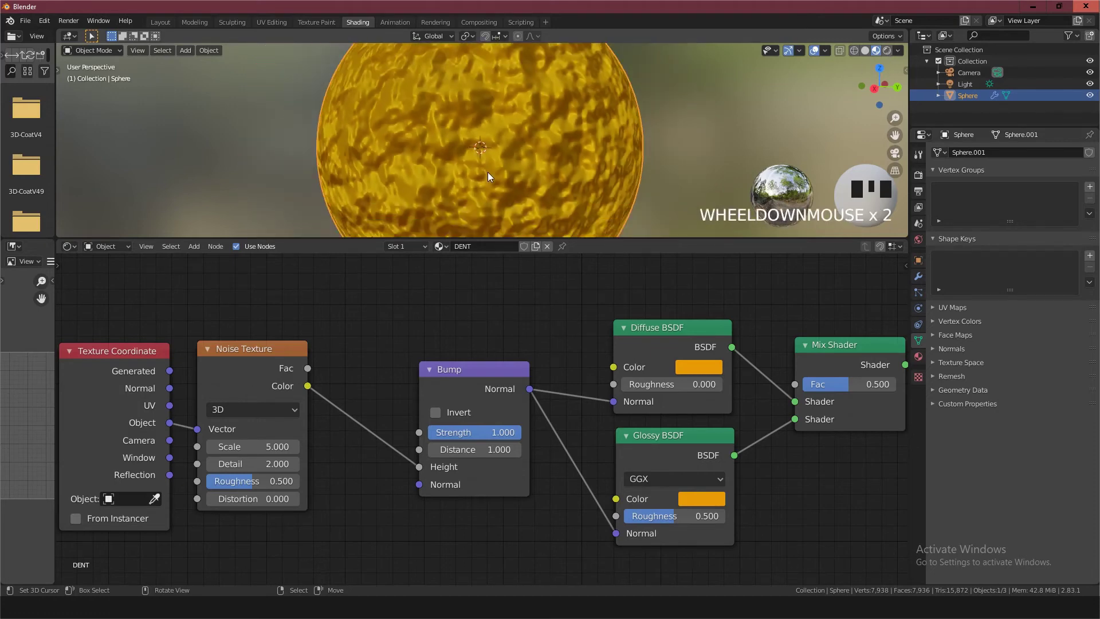
scroll(489, 175, "up", 2)
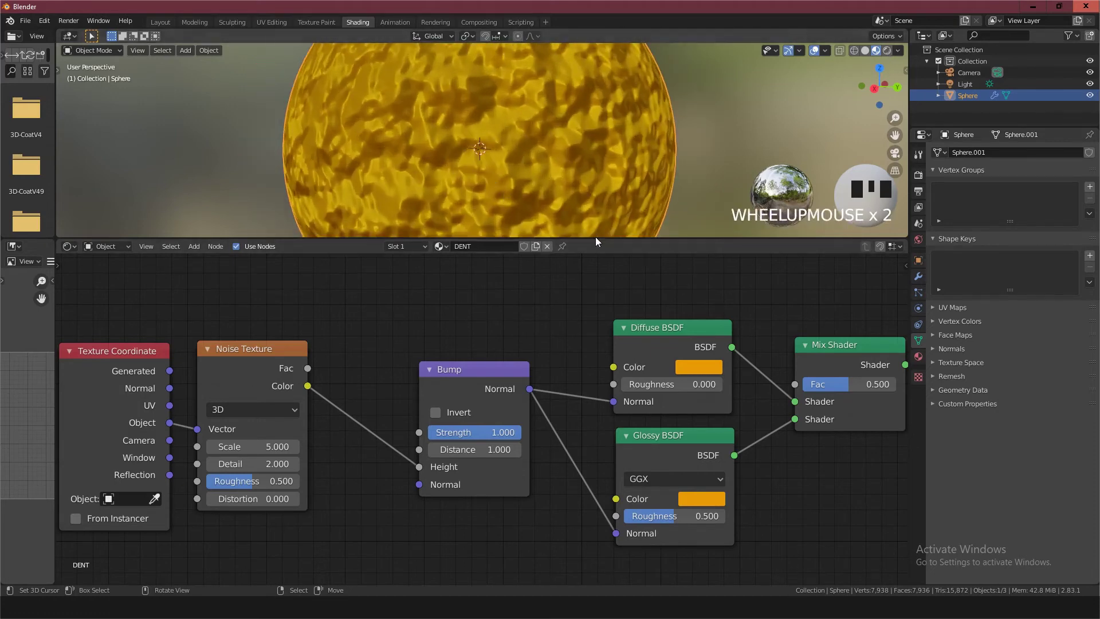
left_click_drag(596, 239, 515, 312)
scroll(496, 224, "up", 3)
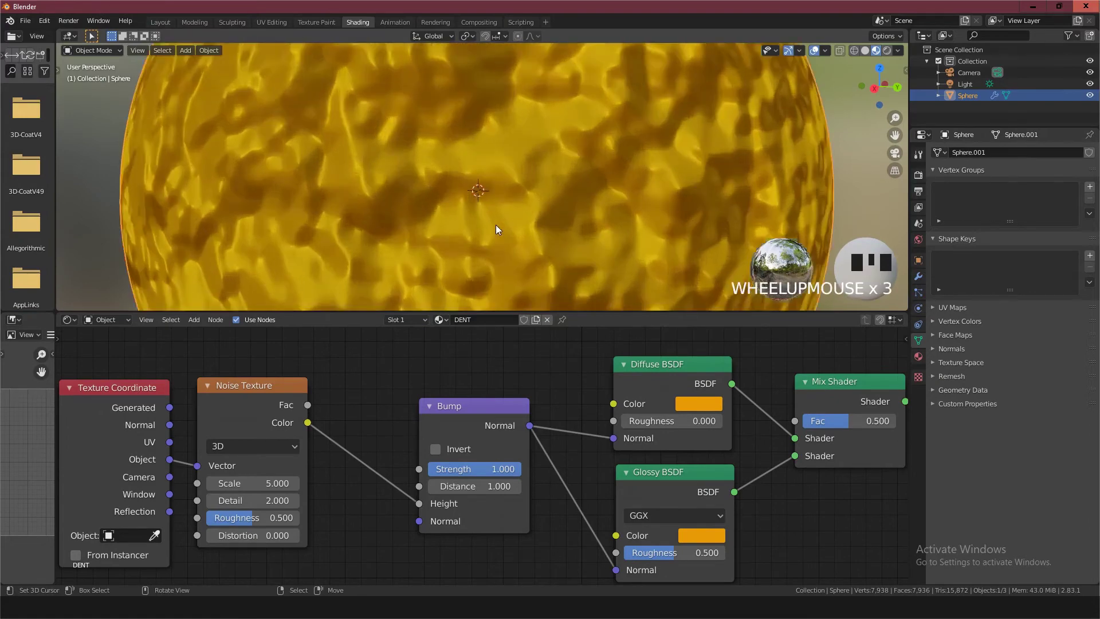
middle_click_drag(496, 225, 516, 209)
scroll(307, 360, "down", 2)
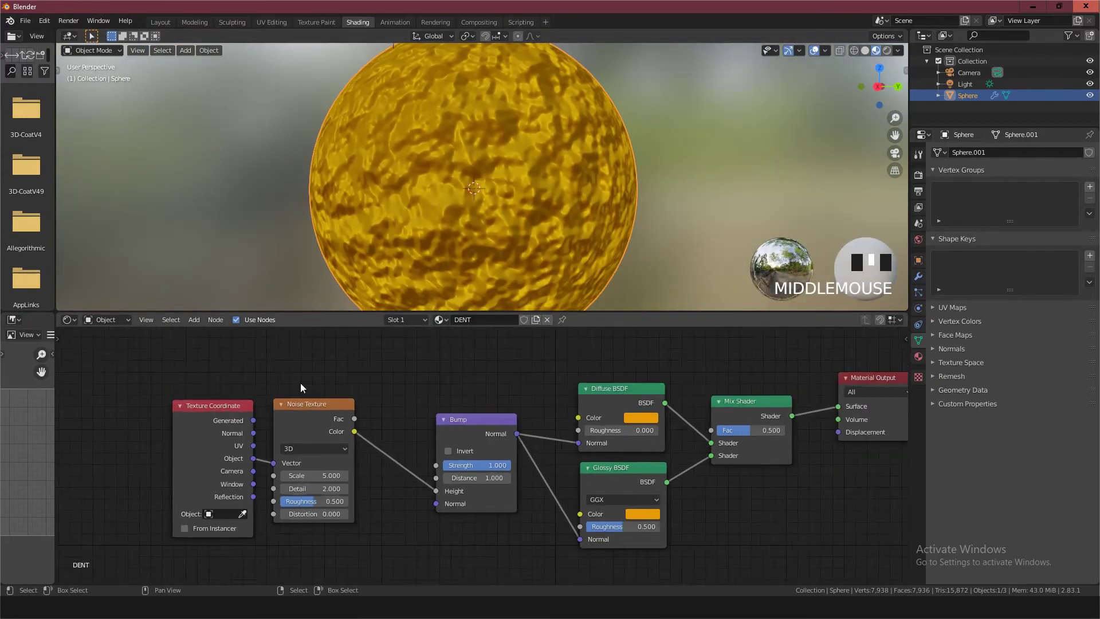
Move the Texture Coordinate and Noise Texture nodes away from the Bump node and insert a ColorRamp into the Noise-to-Bump link
left_click_drag(223, 401, 166, 401)
left_click_drag(306, 398, 246, 398)
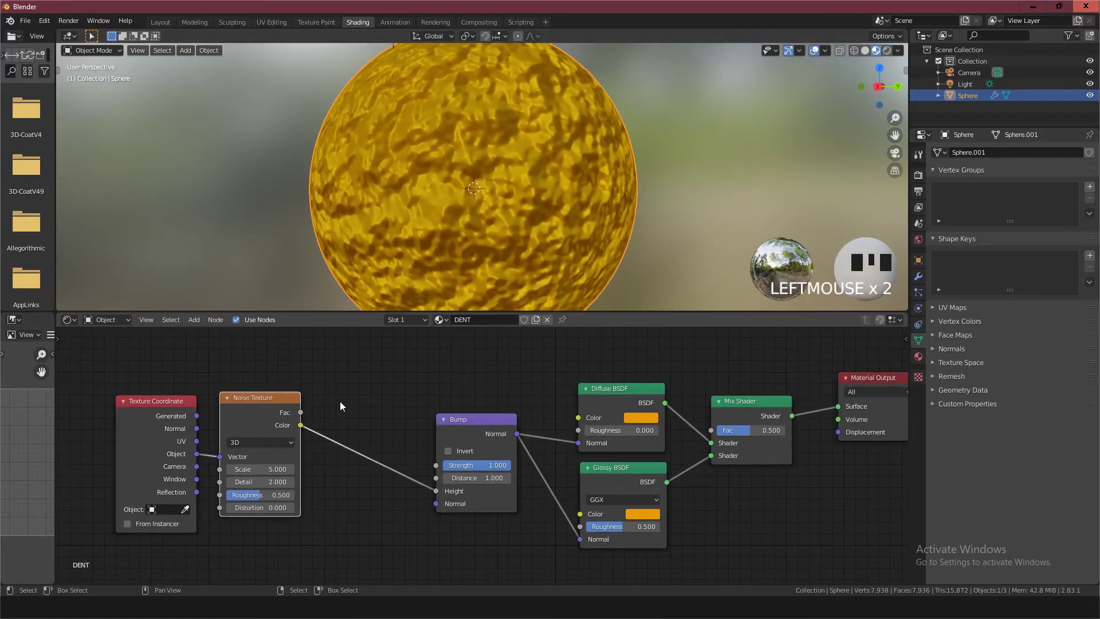
scroll(339, 401, "up", 1)
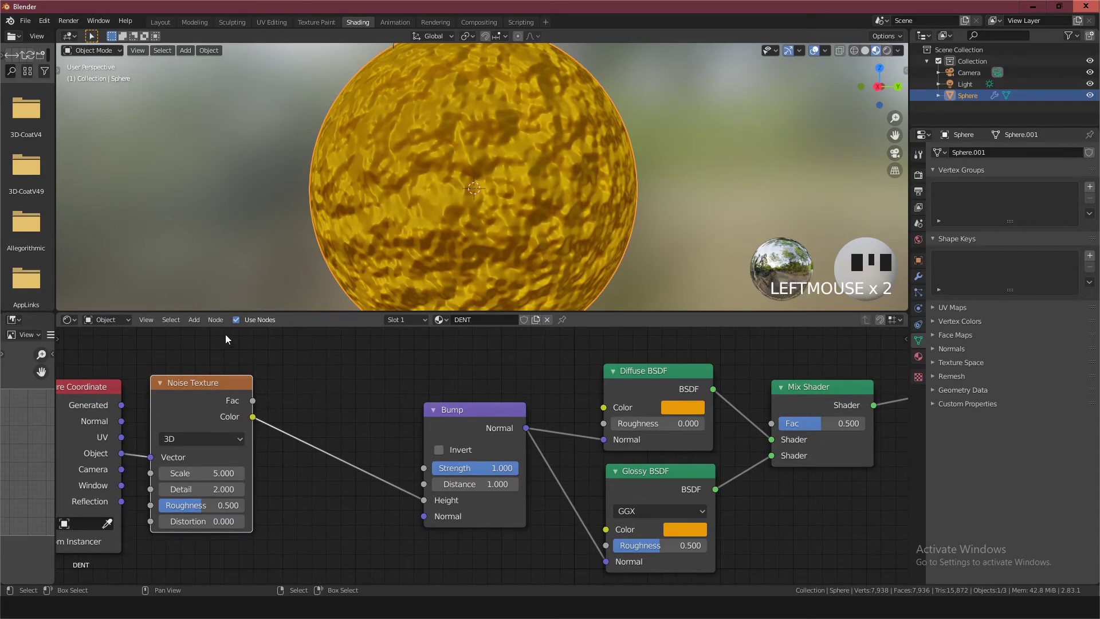
left_click(194, 320)
mouse_move(216, 362)
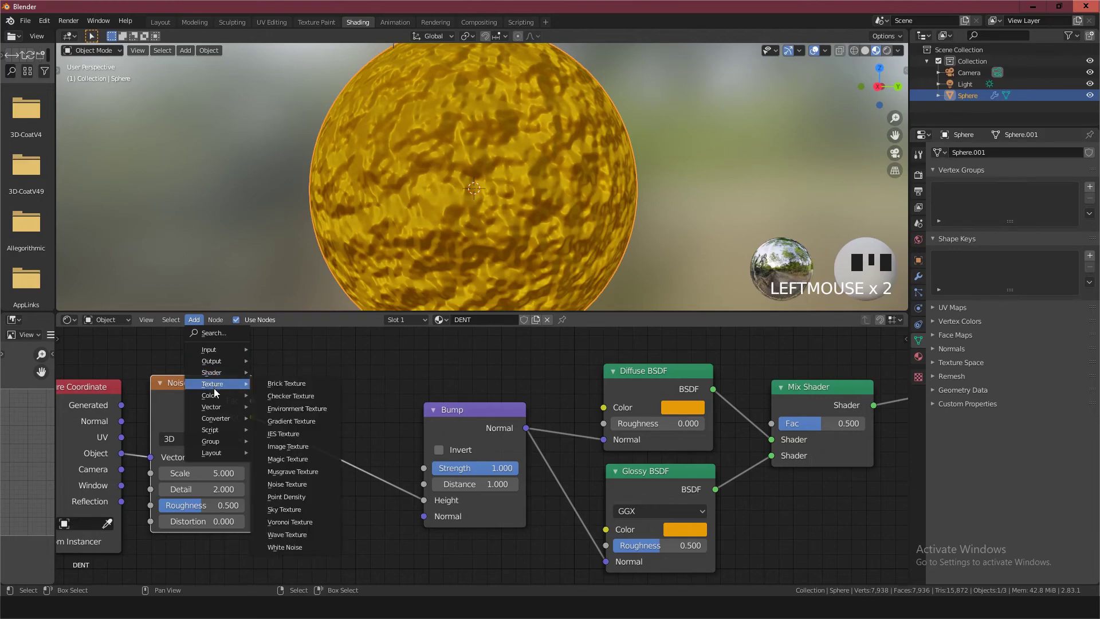
mouse_move(215, 396)
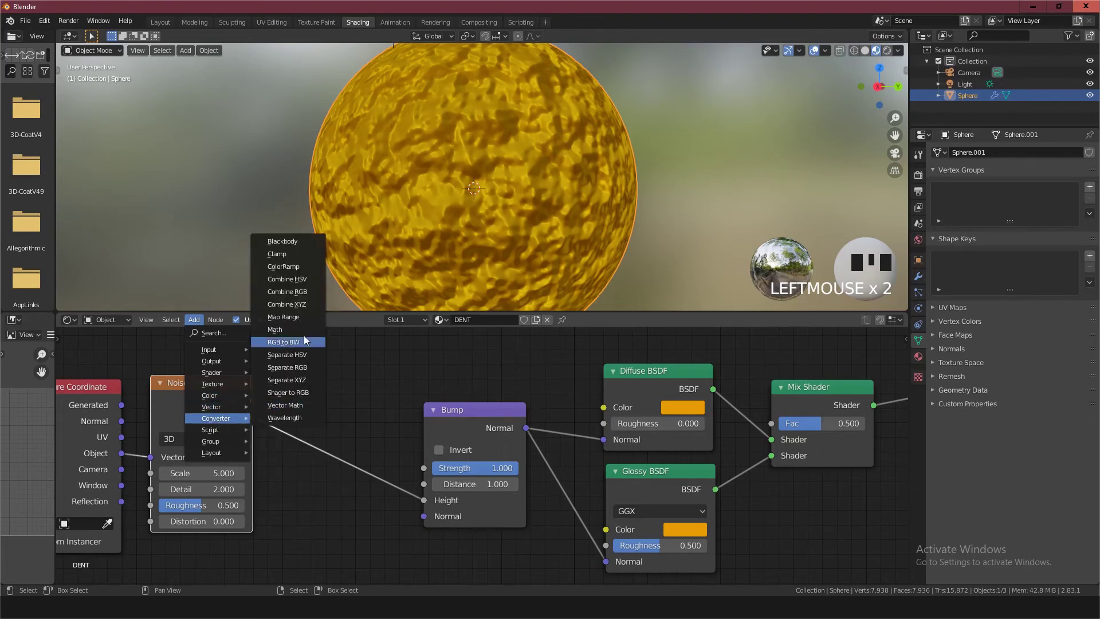
left_click(289, 267)
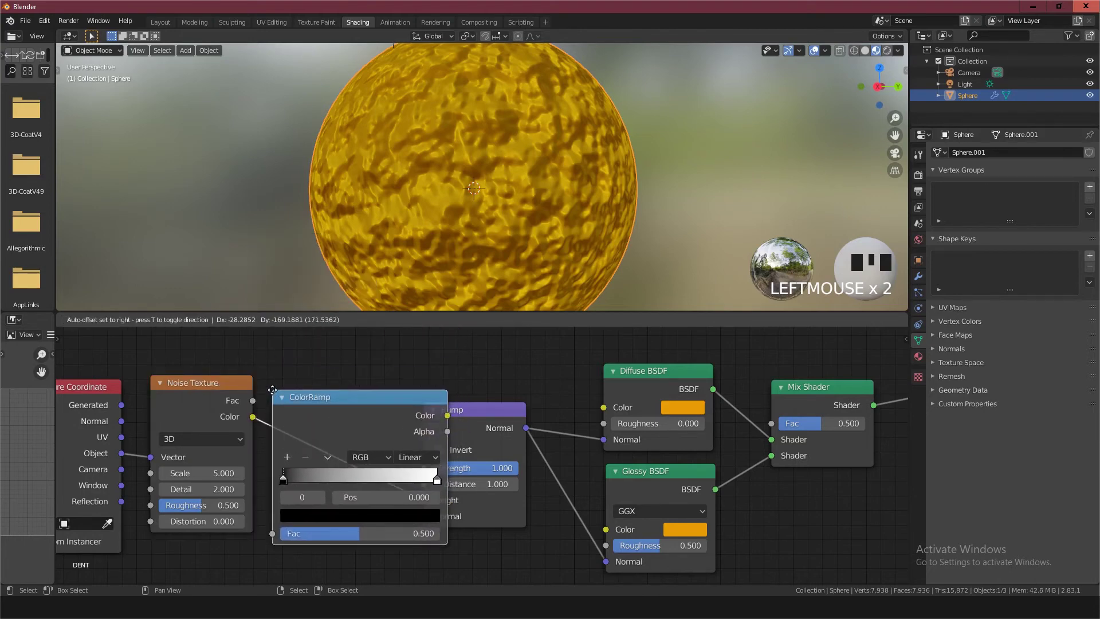
left_click(273, 394)
Move the ColorRamp's black stop slightly inward and bring the white stop close to it at position 0.364
scroll(372, 481, "up", 3)
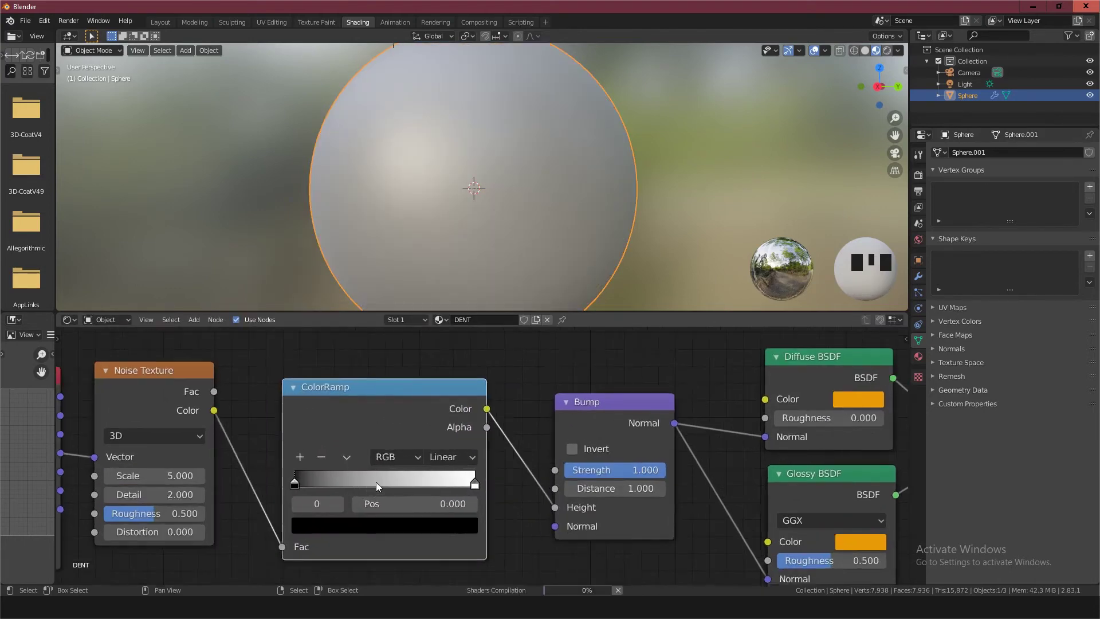
scroll(375, 478, "up", 3)
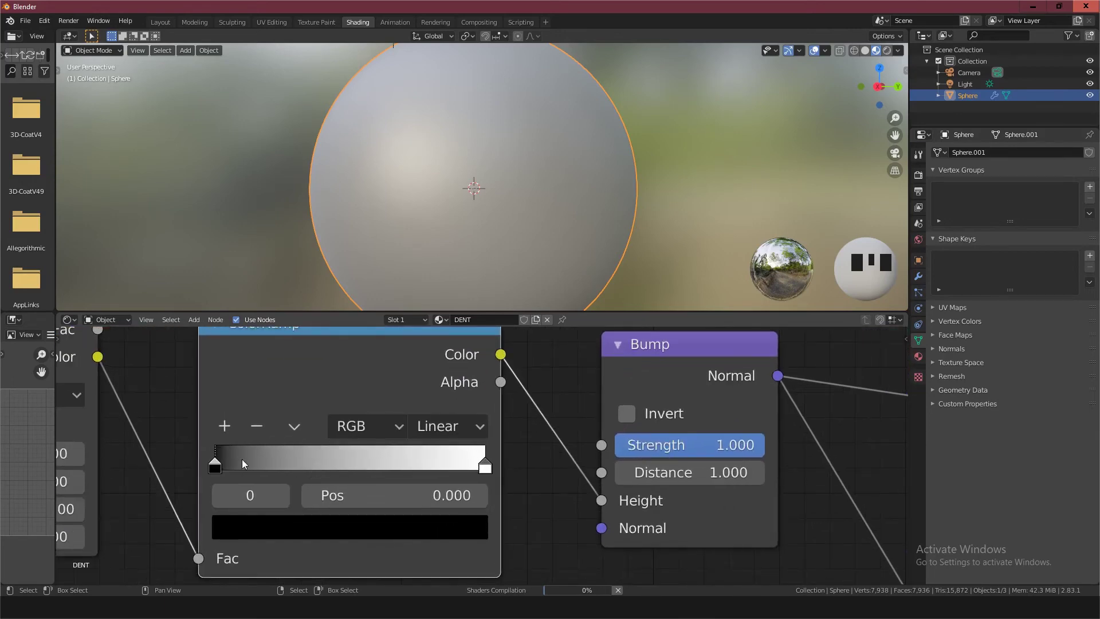
left_click_drag(216, 469, 262, 469)
left_click(485, 467)
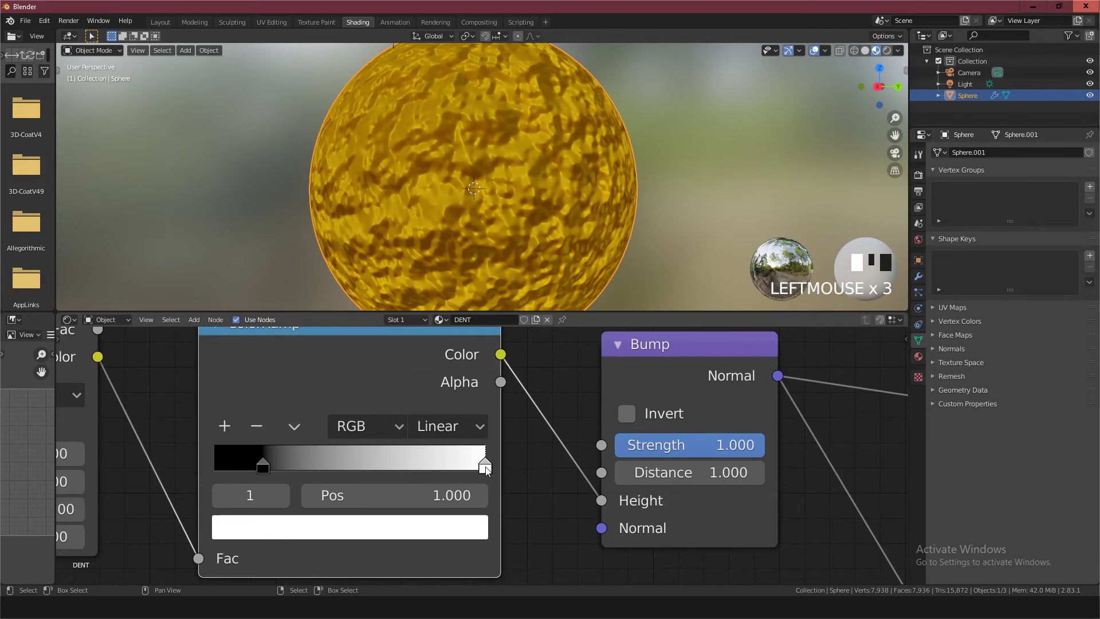
left_click_drag(485, 466, 310, 463)
Set the Noise Texture's scale to 10
scroll(171, 433, "down", 2)
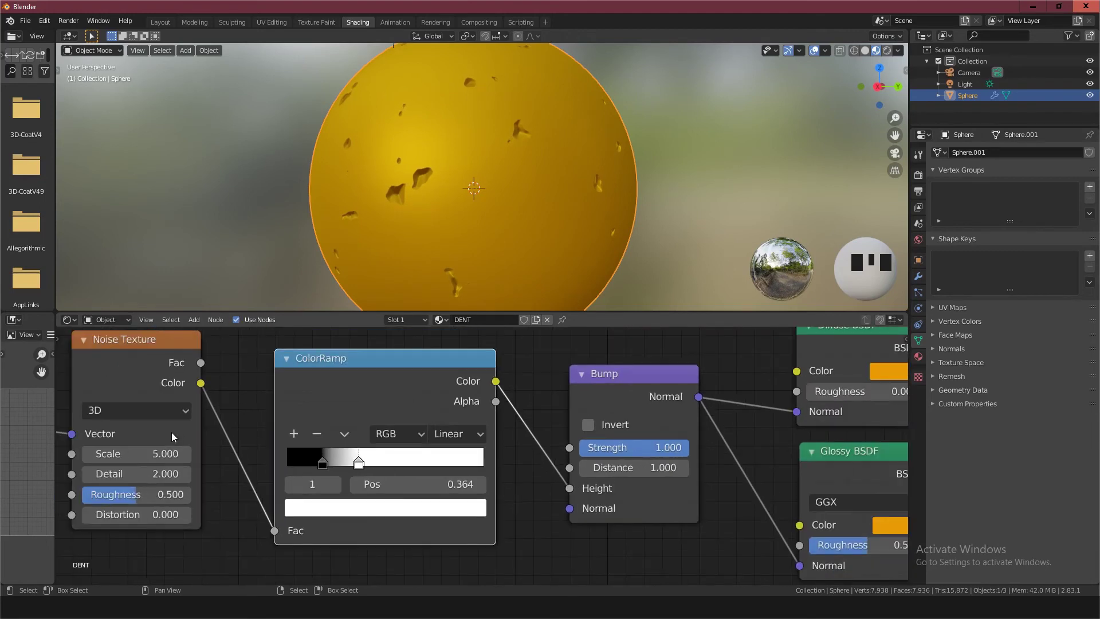
middle_click_drag(162, 435, 389, 434)
left_click(393, 452)
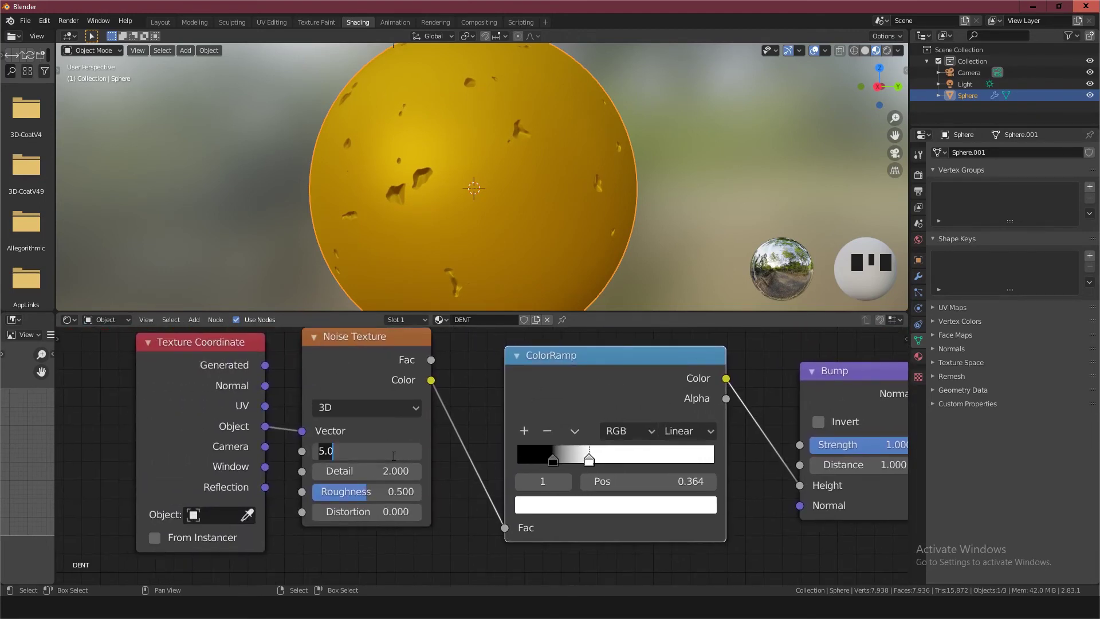
type("10")
left_click(394, 456)
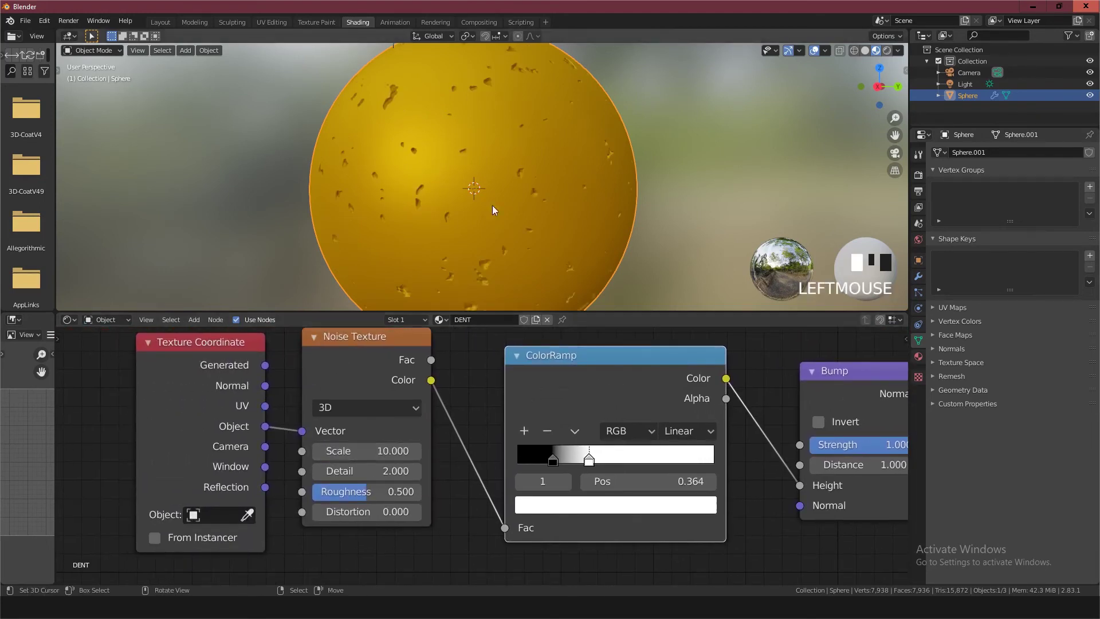
Check the dents up close and fine-tune the ColorRamp's white stop to position 0.373
scroll(500, 171, "up", 2)
scroll(500, 170, "up", 2)
middle_click_drag(500, 171, 508, 194)
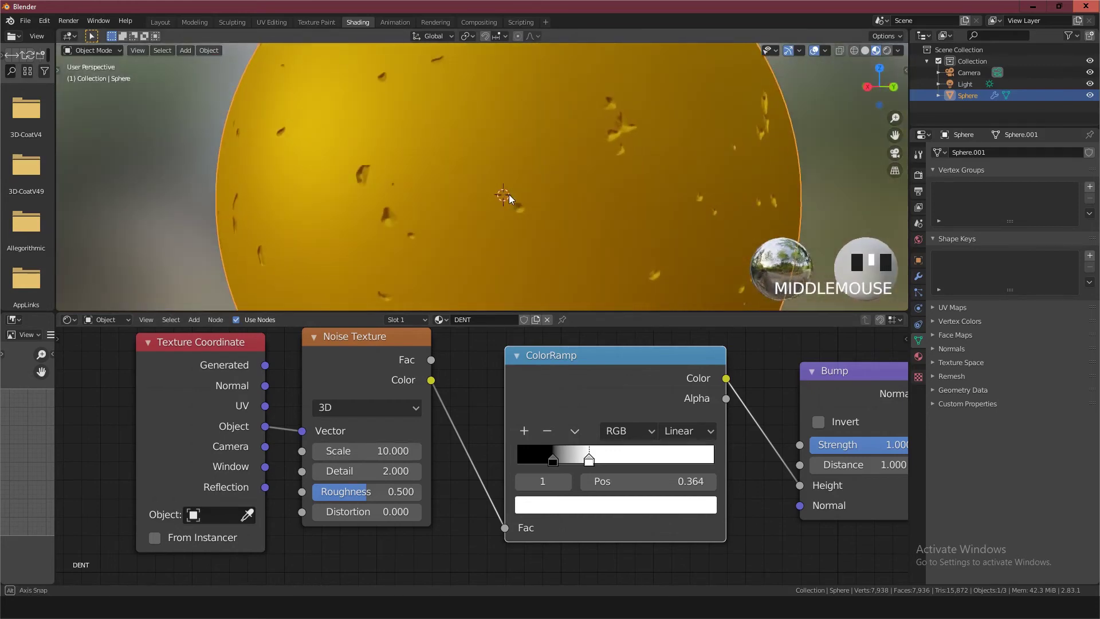
mouse_move(589, 458)
left_mouse_down()
mouse_move(602, 460)
mouse_move(590, 463)
left_mouse_up()
scroll(549, 242, "down", 2)
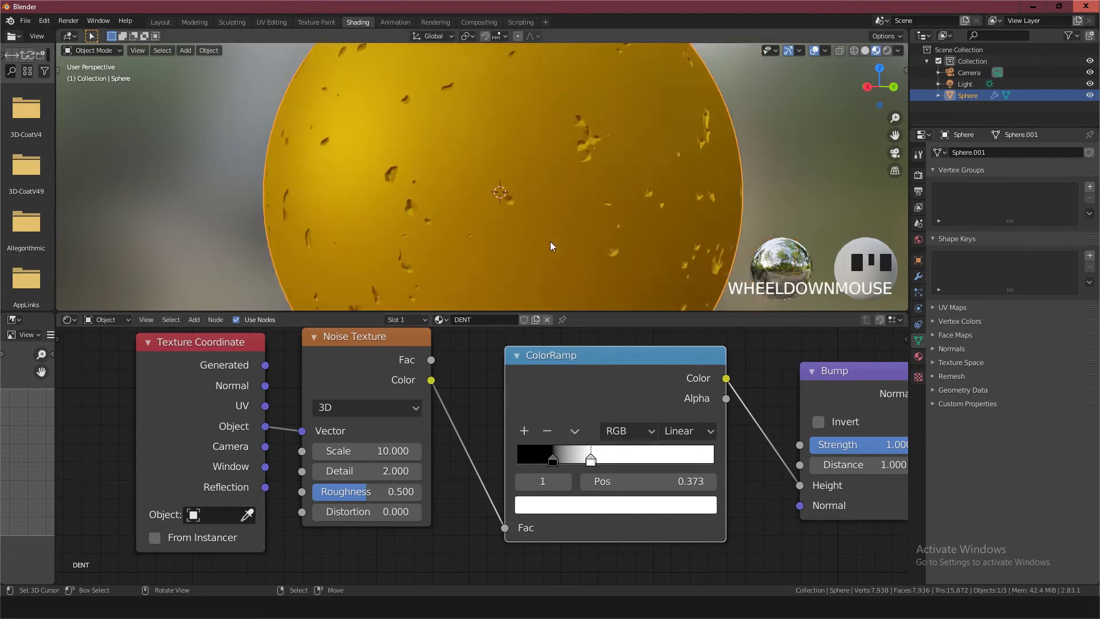
middle_click_drag(550, 242, 566, 264)
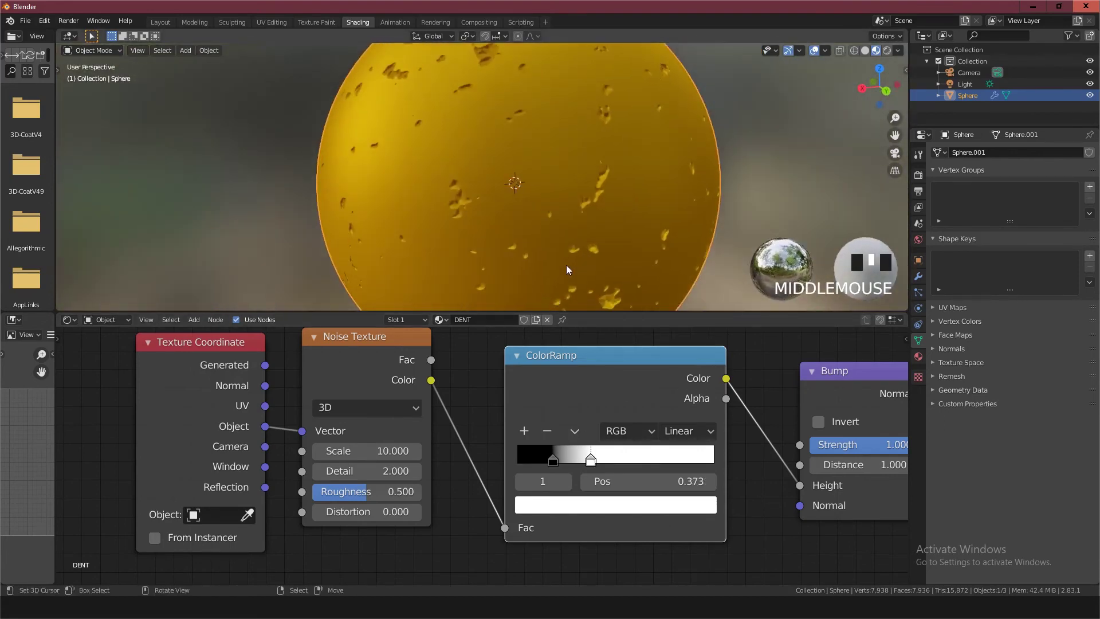
Set the Bump node's strength to 2
scroll(636, 443, "down", 3)
middle_click_drag(737, 450, 532, 457)
double_click(582, 457)
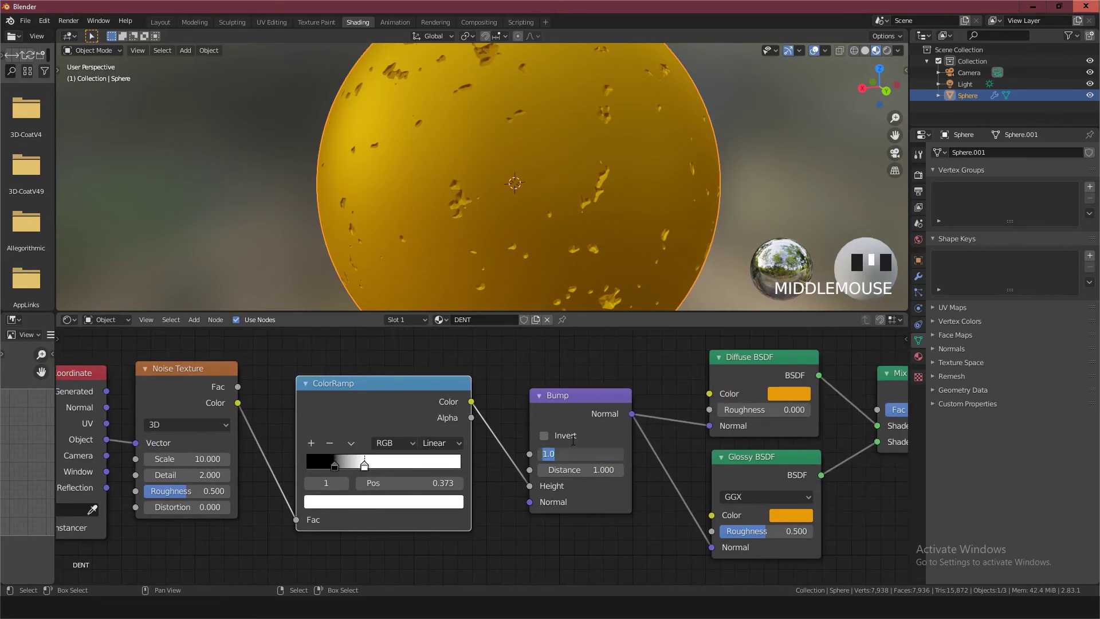
type("2")
left_click(572, 440)
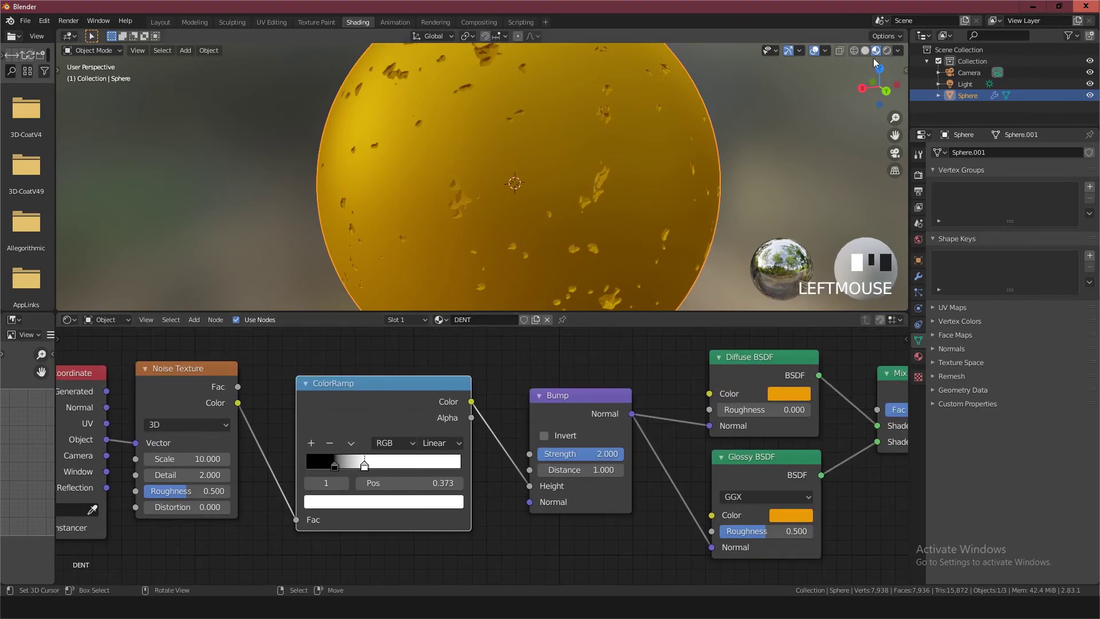
Switch the viewport to Rendered shading and inspect the dents around the sphere
left_click(887, 50)
scroll(502, 208, "up", 3)
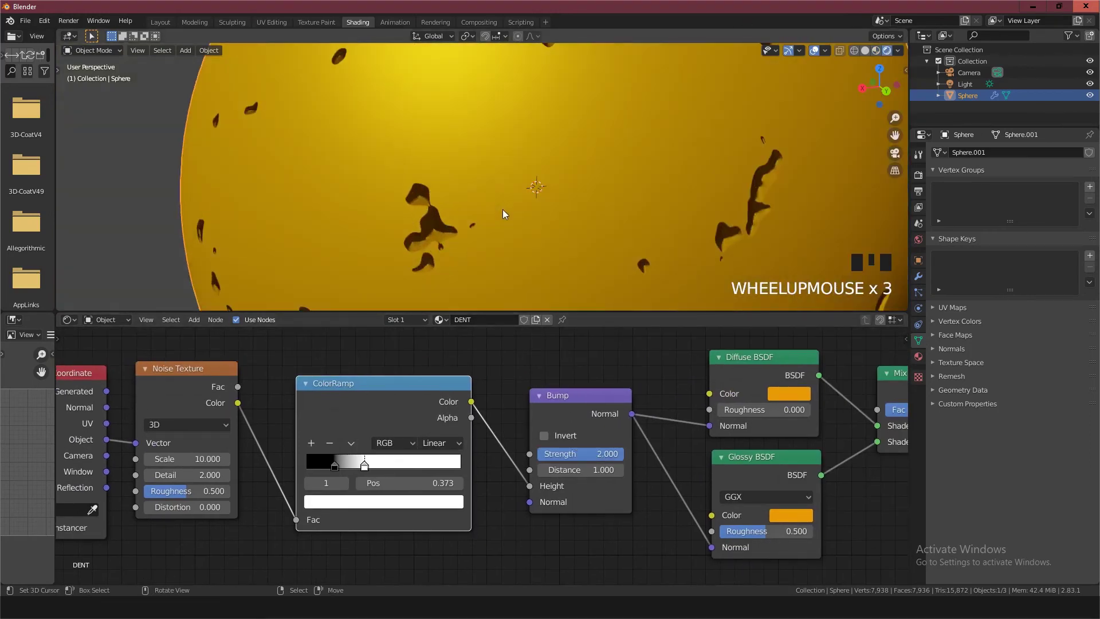
scroll(503, 208, "down", 2)
scroll(504, 258, "up", 1)
middle_click_drag(535, 243, 376, 237)
scroll(387, 211, "down", 1)
Raise the Bump node's strength to 3
left_click(585, 453)
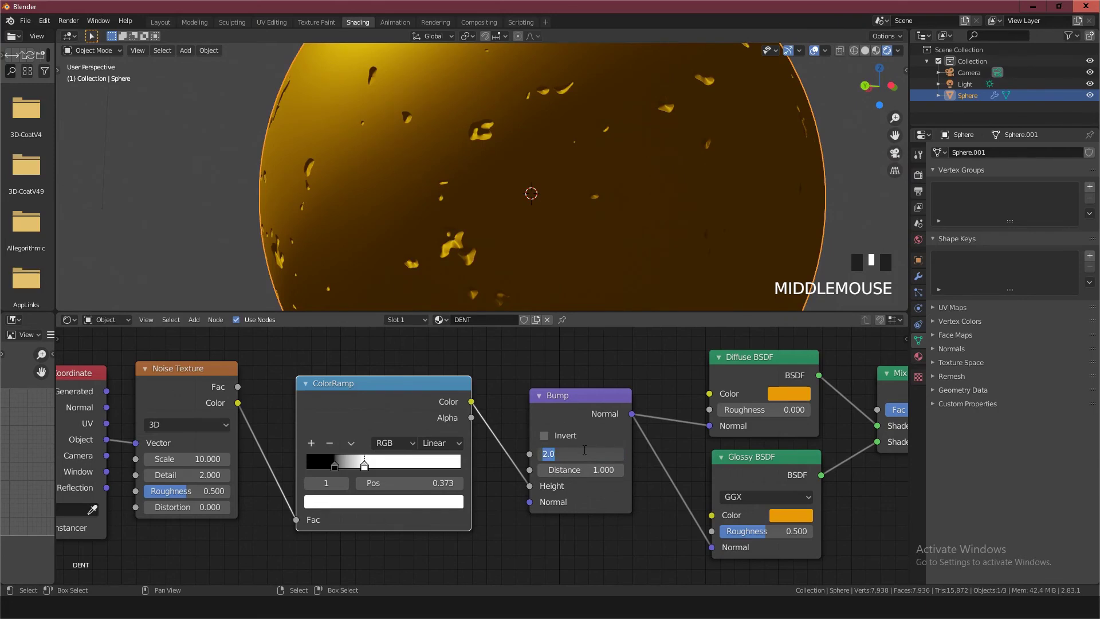
type("3")
left_click(584, 453)
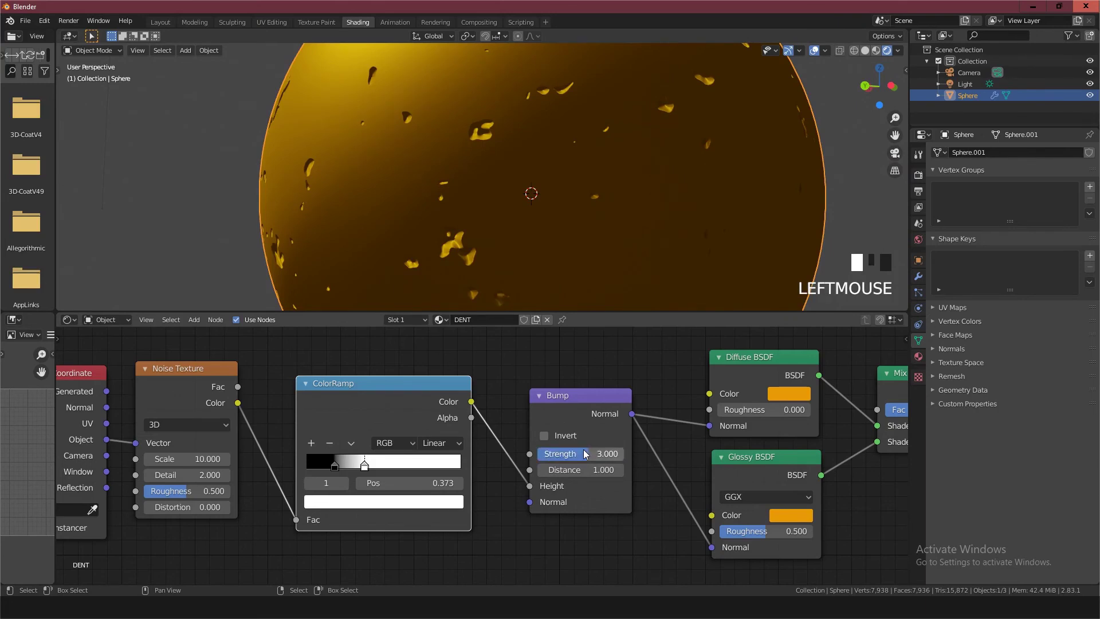
Try a Bump distance of 2.3, then restore the distance to 1
left_click(562, 469)
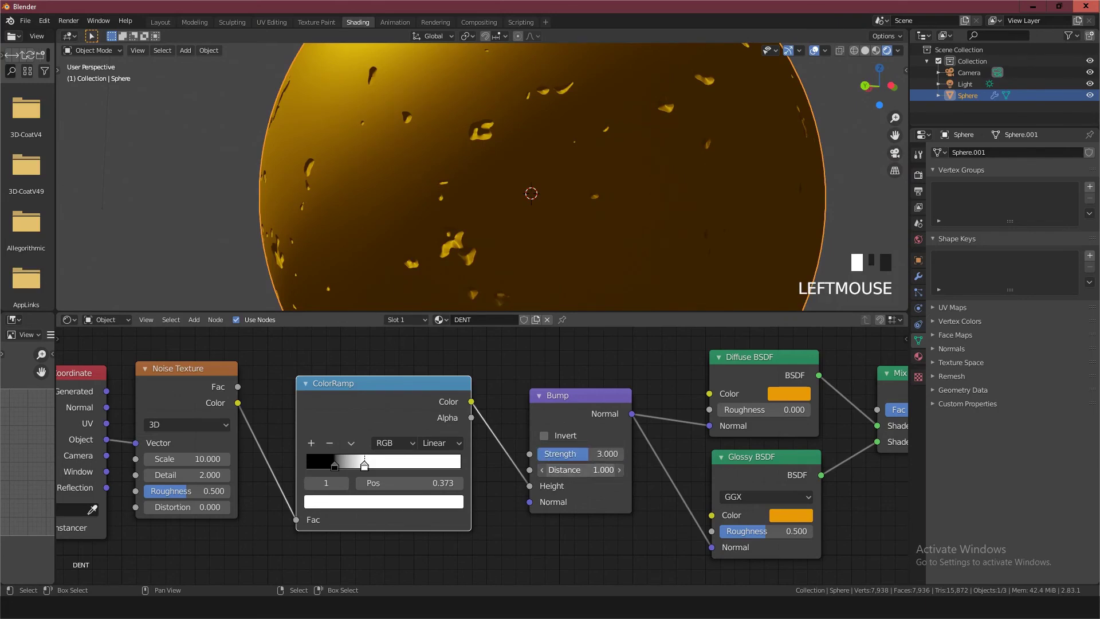
type("2.3")
key("Return")
left_click(561, 469)
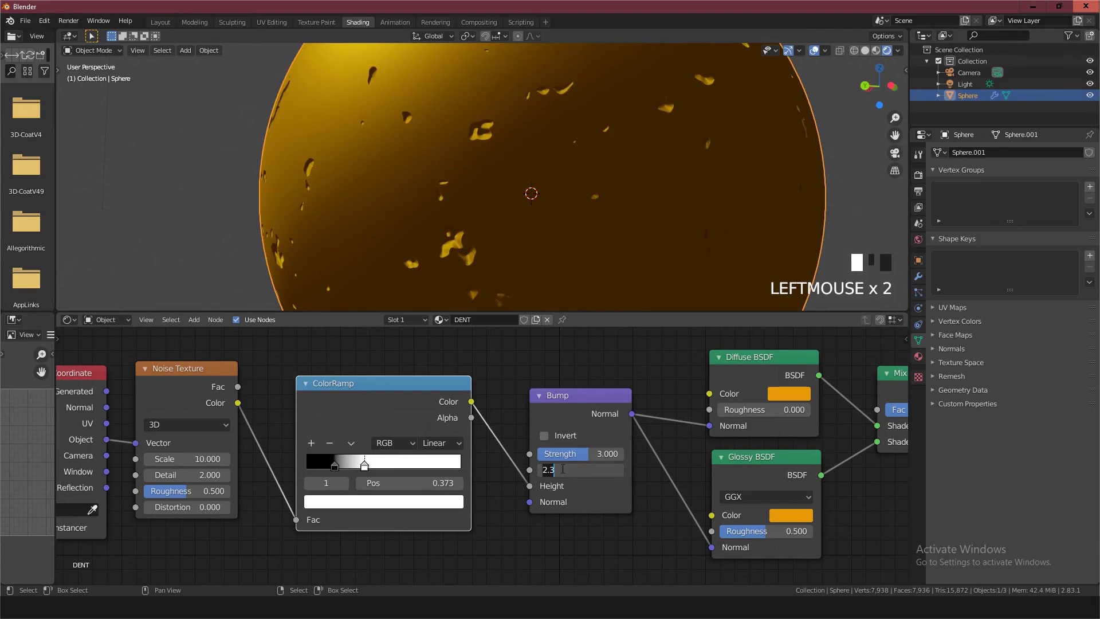
type("1")
key("Return")
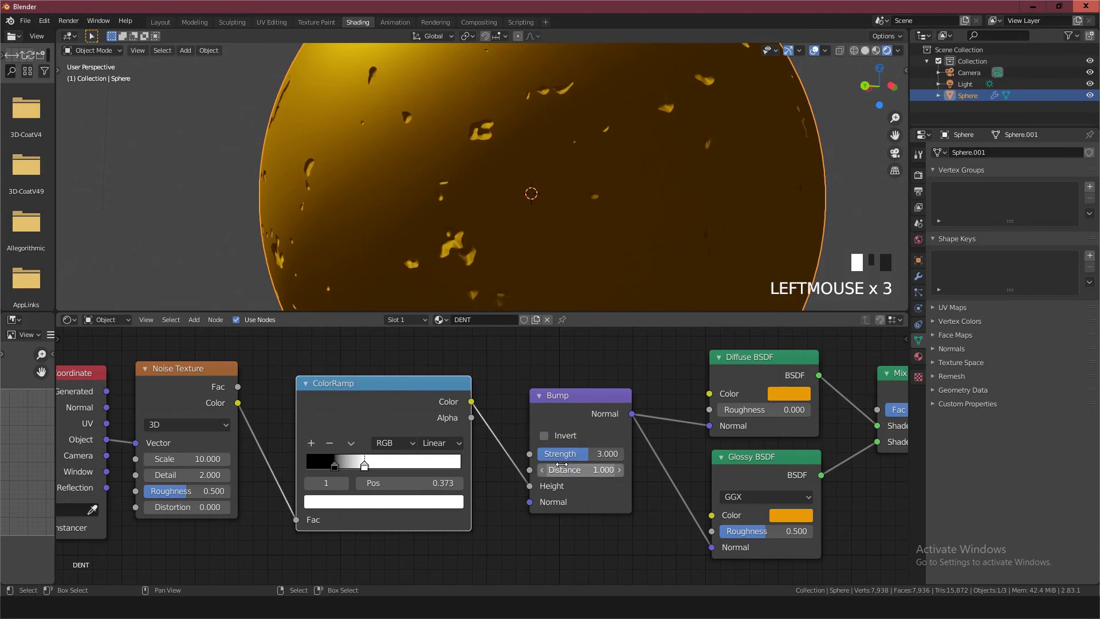
Enable Invert on the Bump node and check the sphere's surface from another angle
left_click(544, 436)
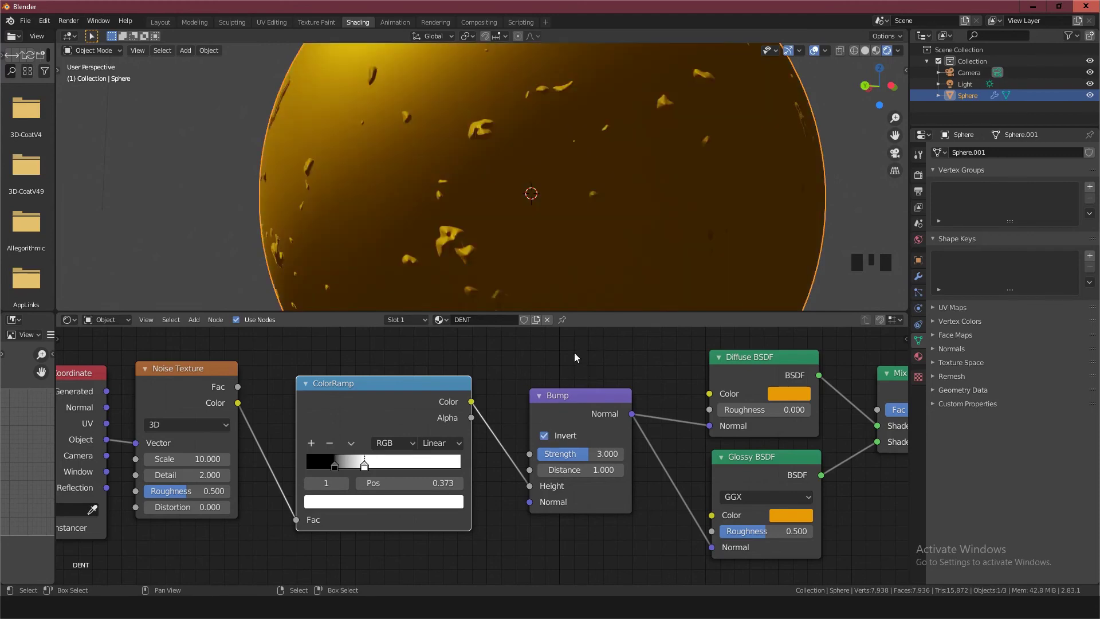
mouse_move(527, 259)
middle_mouse_down()
mouse_move(598, 277)
mouse_move(569, 291)
mouse_move(520, 281)
mouse_move(555, 283)
middle_mouse_up()
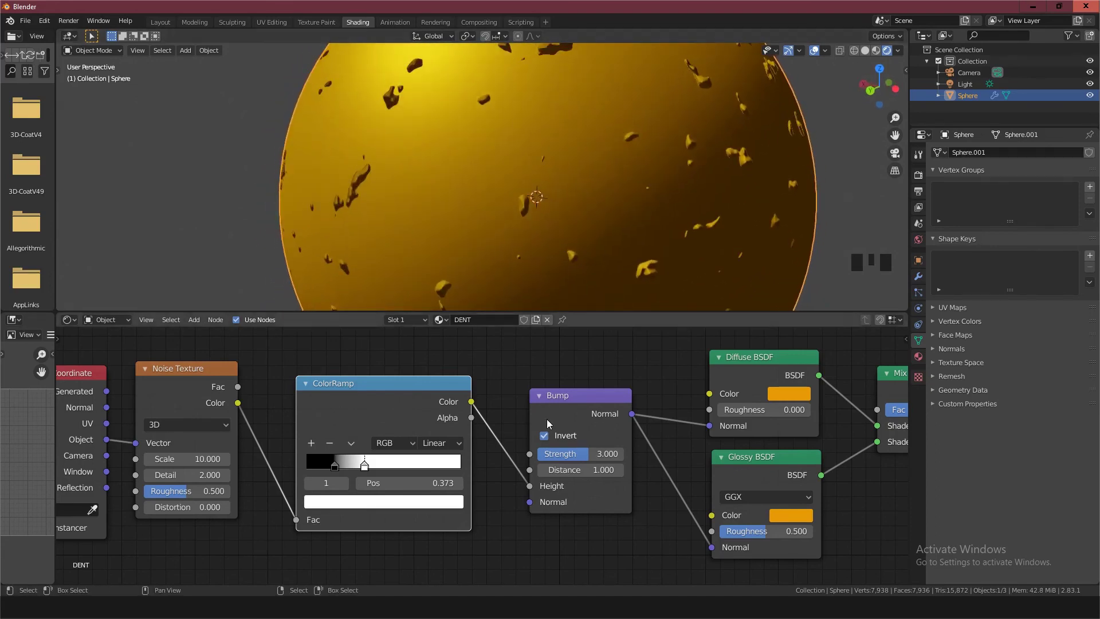
Disable Invert on the Bump node of the DENT material
left_click(544, 435)
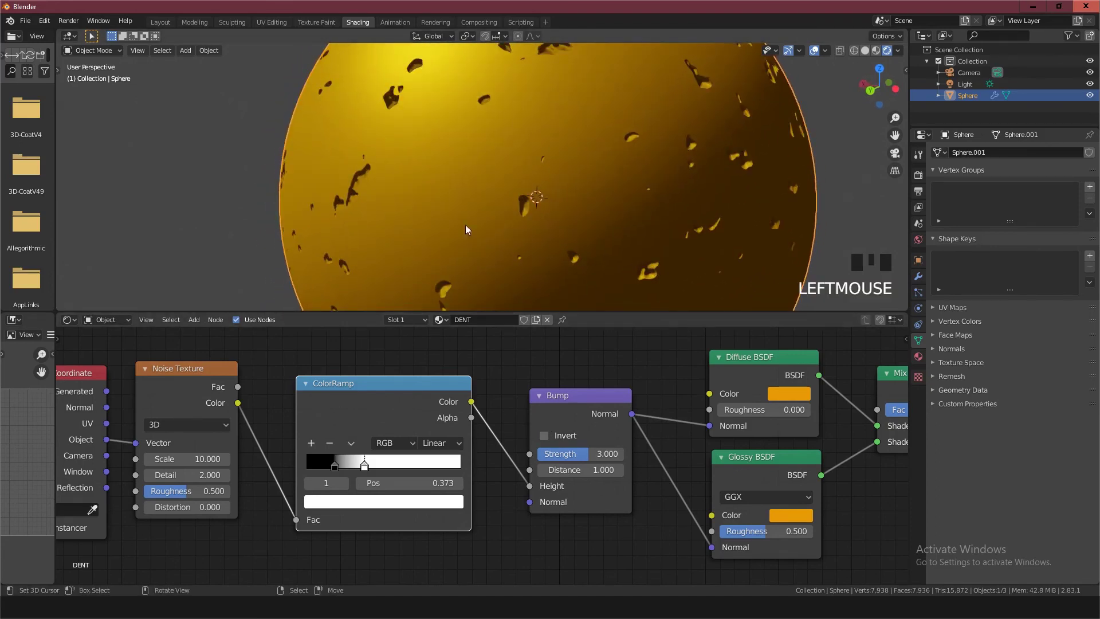
scroll(480, 371, "down", 2)
middle_click_drag(476, 373, 451, 371)
scroll(432, 378, "down", 1)
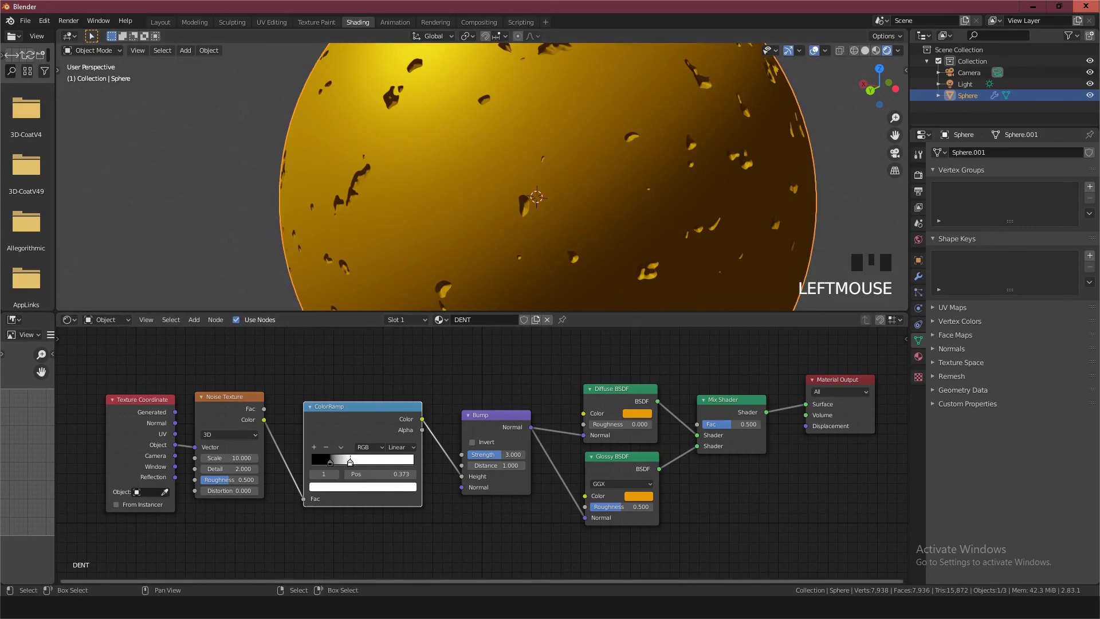
Switch to TEXT.txt in Notepad, add the line "this is shader node" below the heading, and return to Blender's node tree
left_click(831, 607)
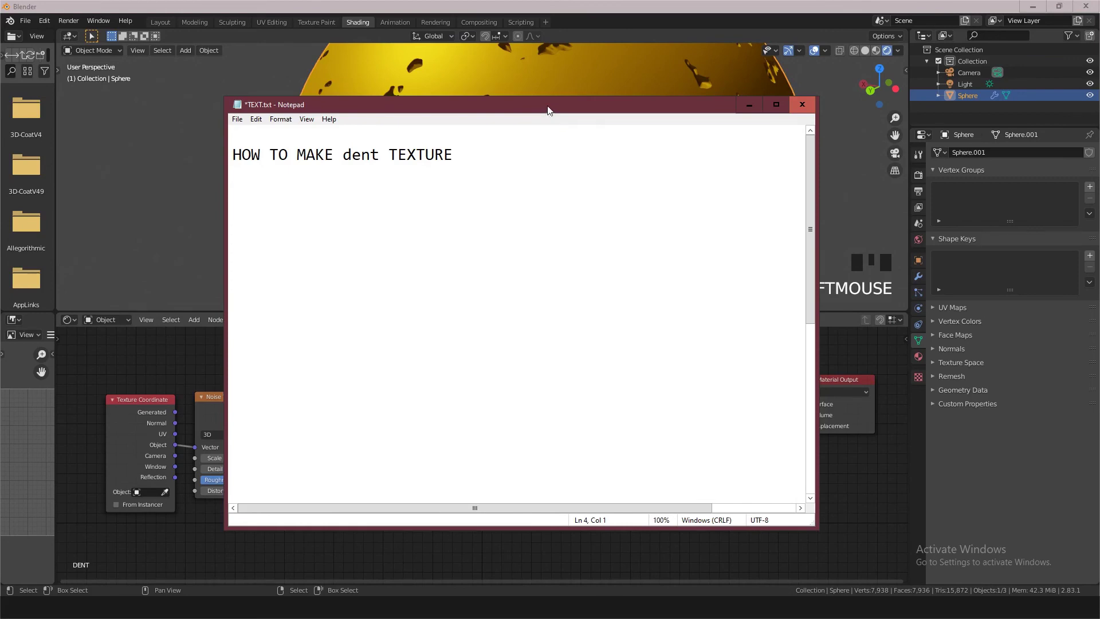
left_click_drag(550, 108, 720, 214)
left_click(430, 307)
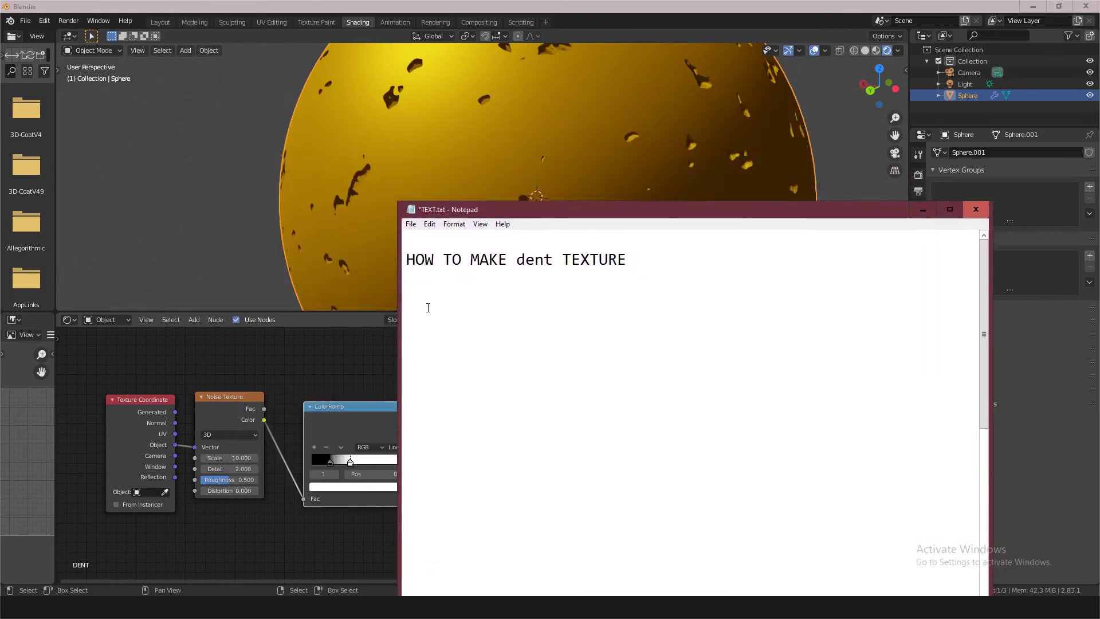
type("this is shader node")
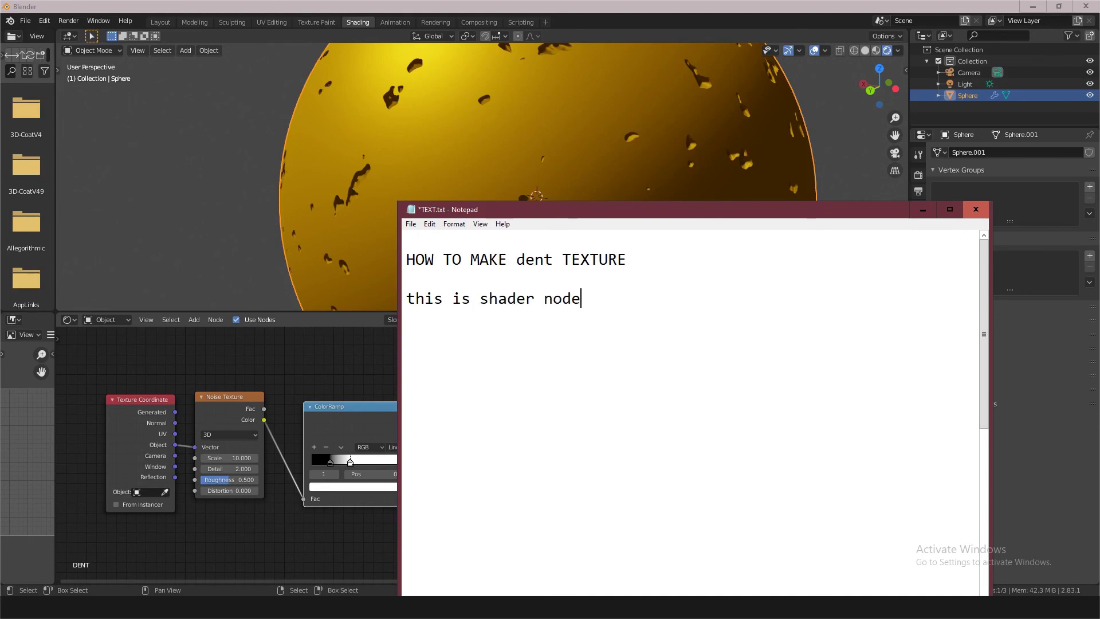
key("Return")
left_click(922, 209)
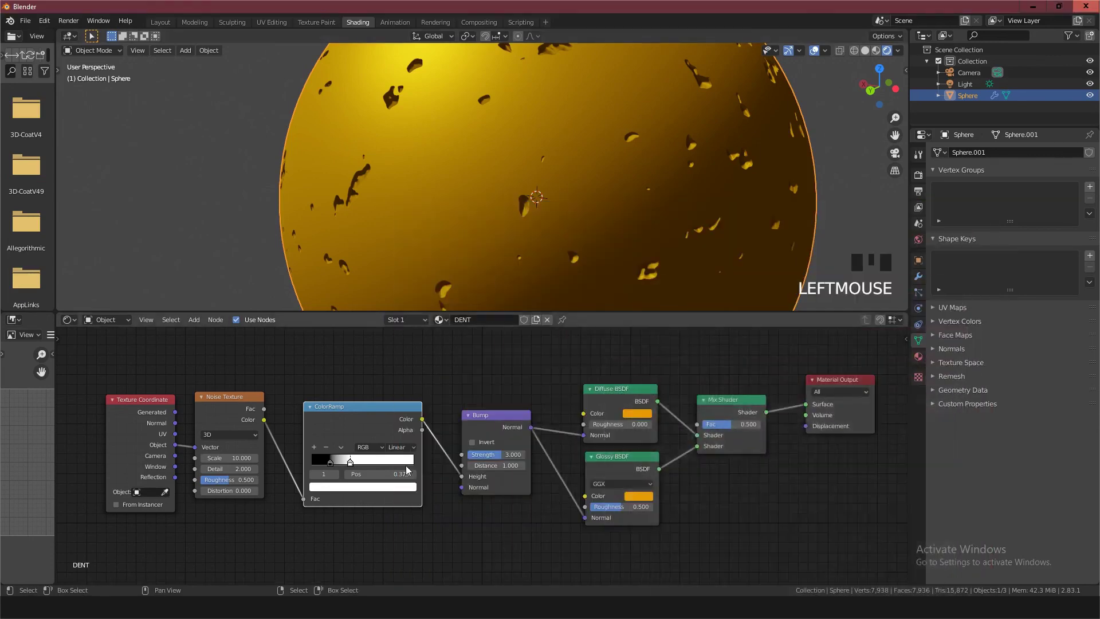
middle_click_drag(364, 438, 363, 385)
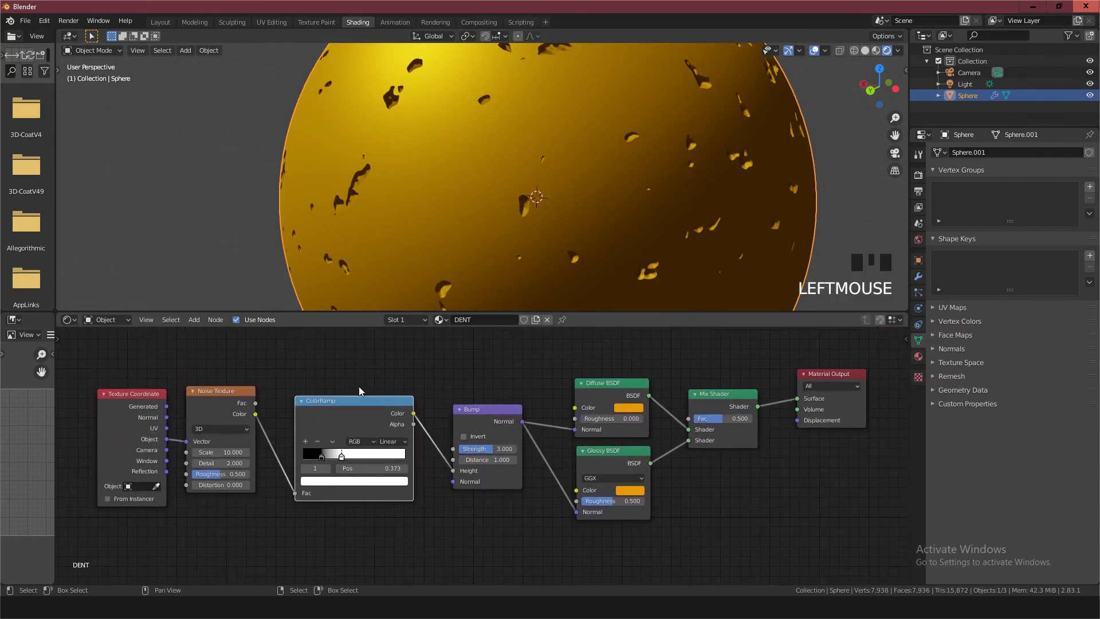
Add "thanks for watching" to the Notepad text, separated by two blank lines from "this is shader node", and return to Blender
left_click(820, 607)
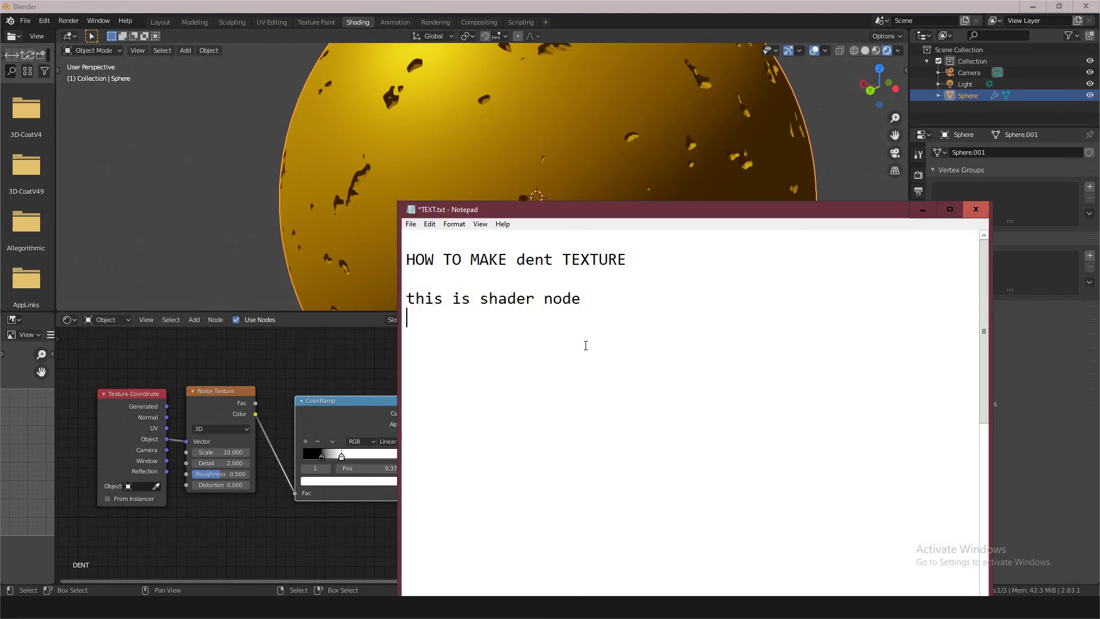
key("Return")
type("thanks for watching")
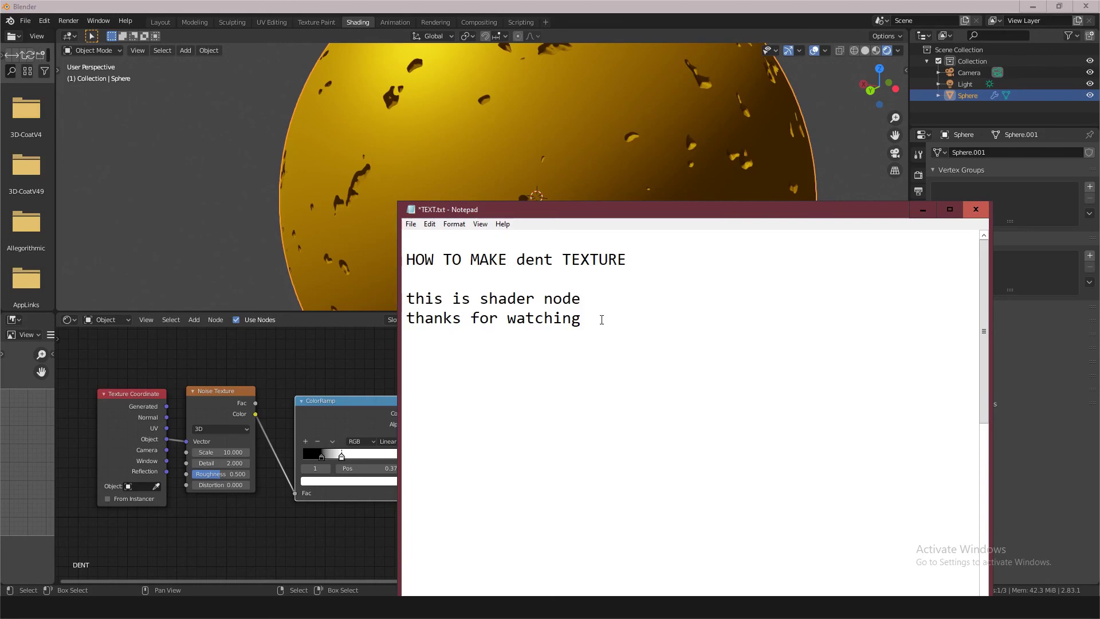
left_click(592, 303)
key("Return")
key("Return")
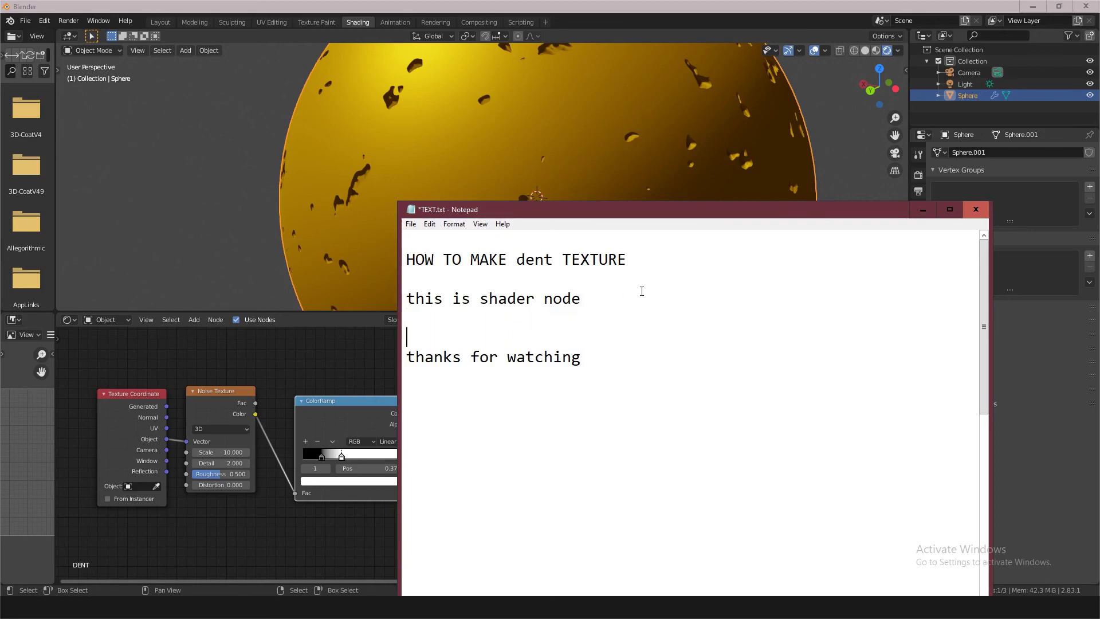
left_click(922, 210)
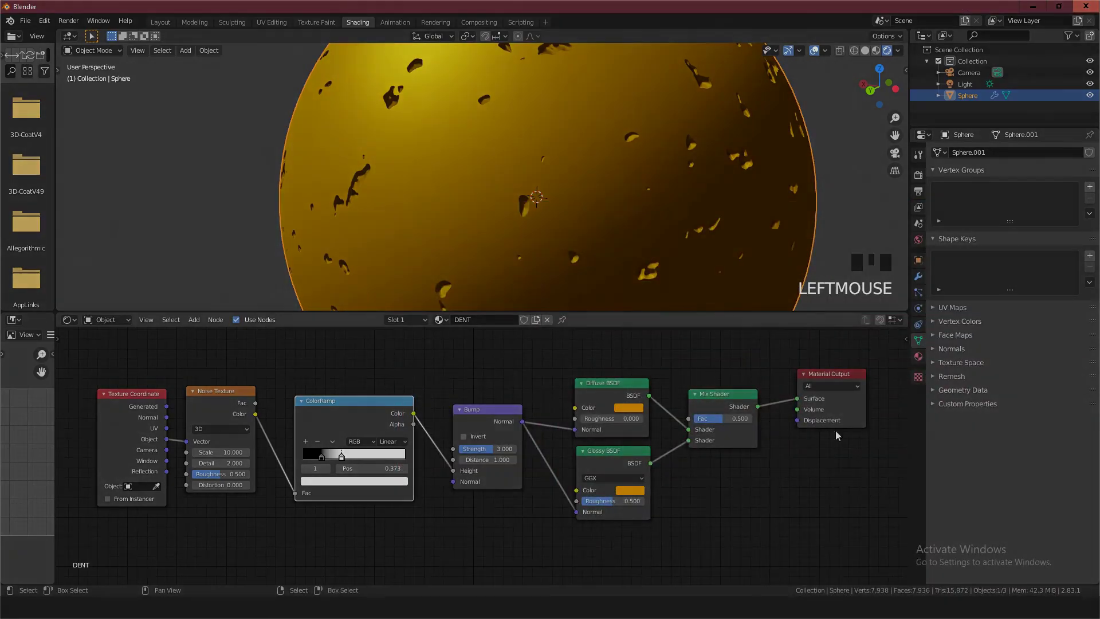